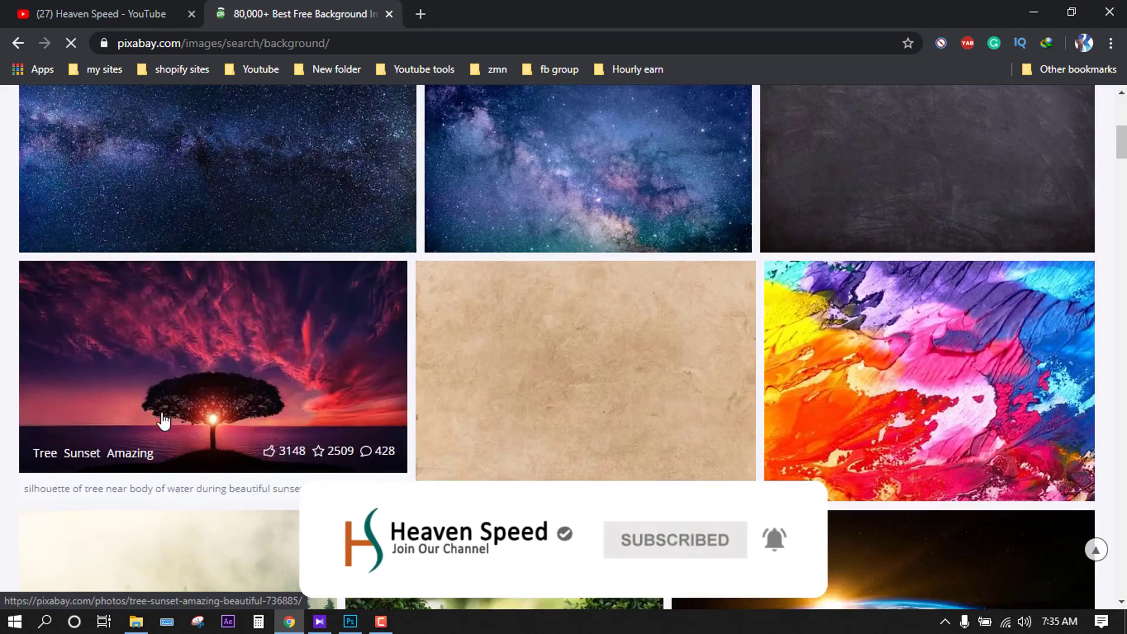
# Open the Paper Old Texture photo on Pixabay and download it as a 1920×1362 JPG, passing the robot check.
pyautogui.click(552, 374)
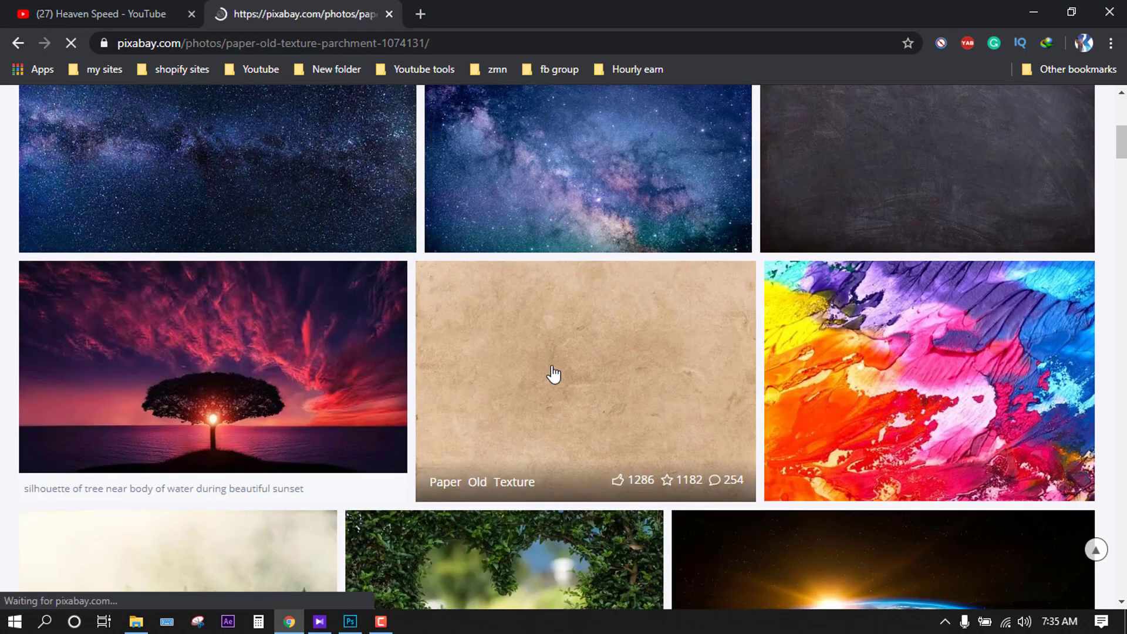
pyautogui.scroll(-3, 729, 300)
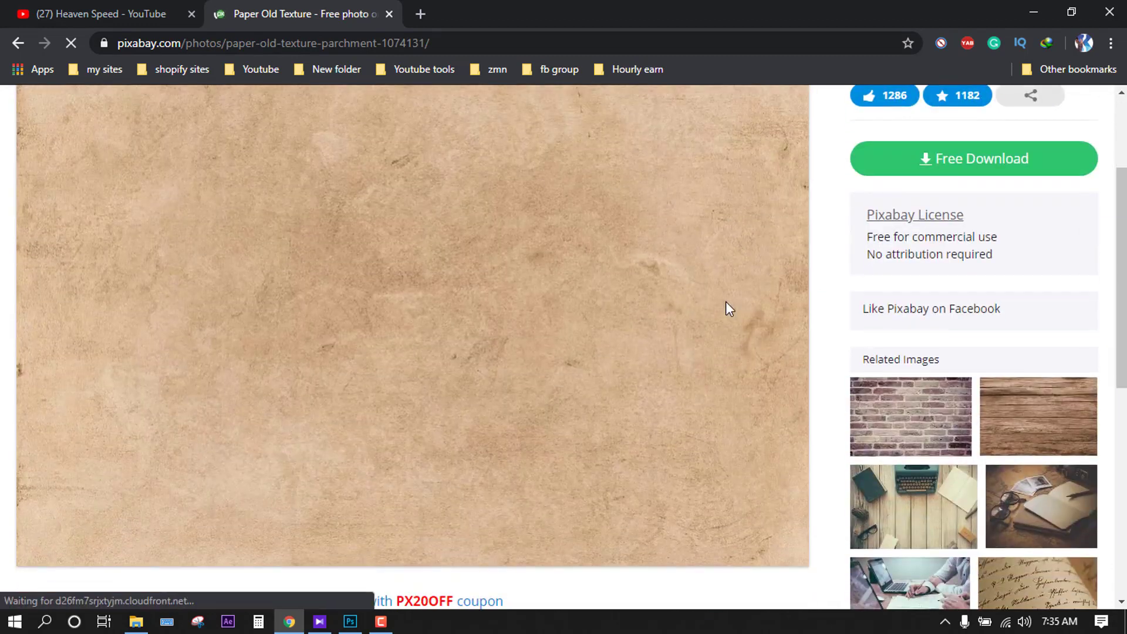
pyautogui.click(940, 165)
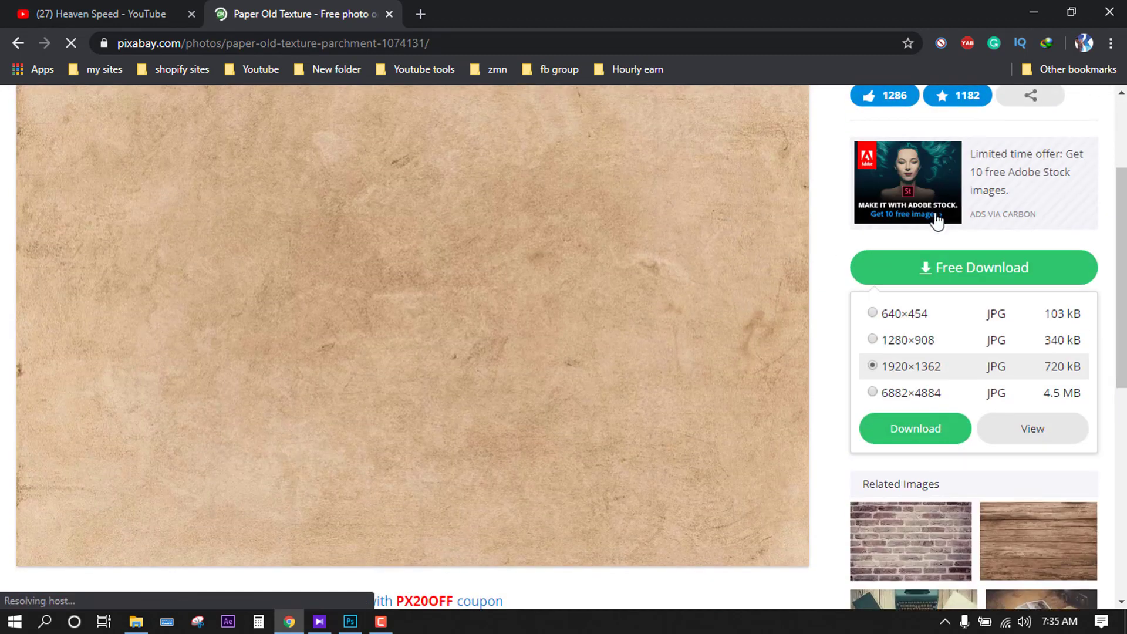
pyautogui.click(916, 431)
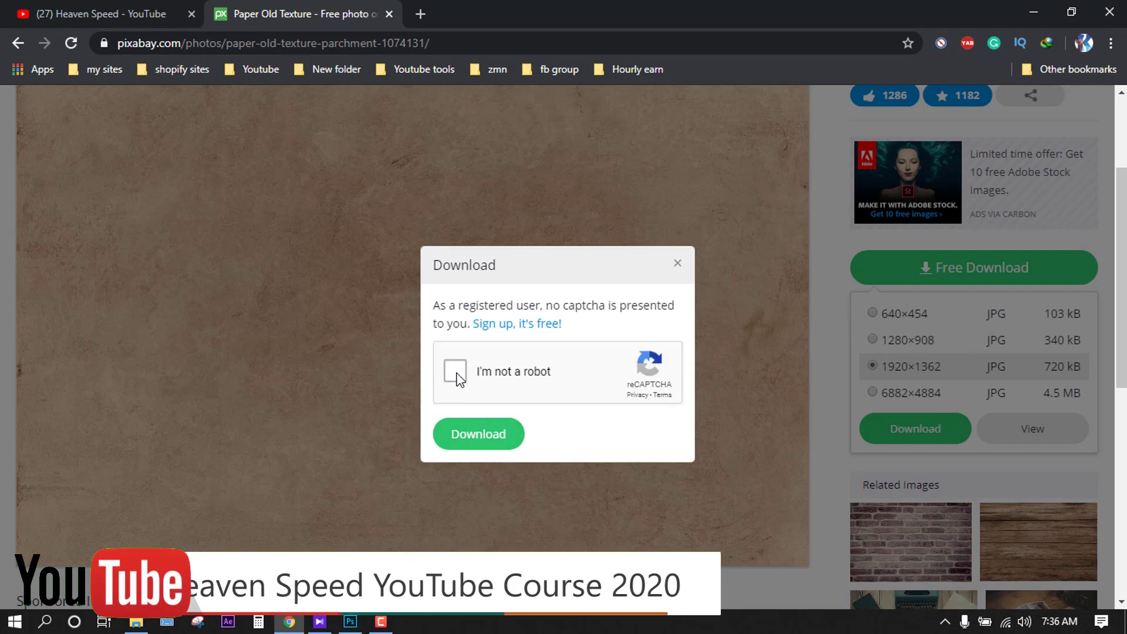
pyautogui.click(456, 371)
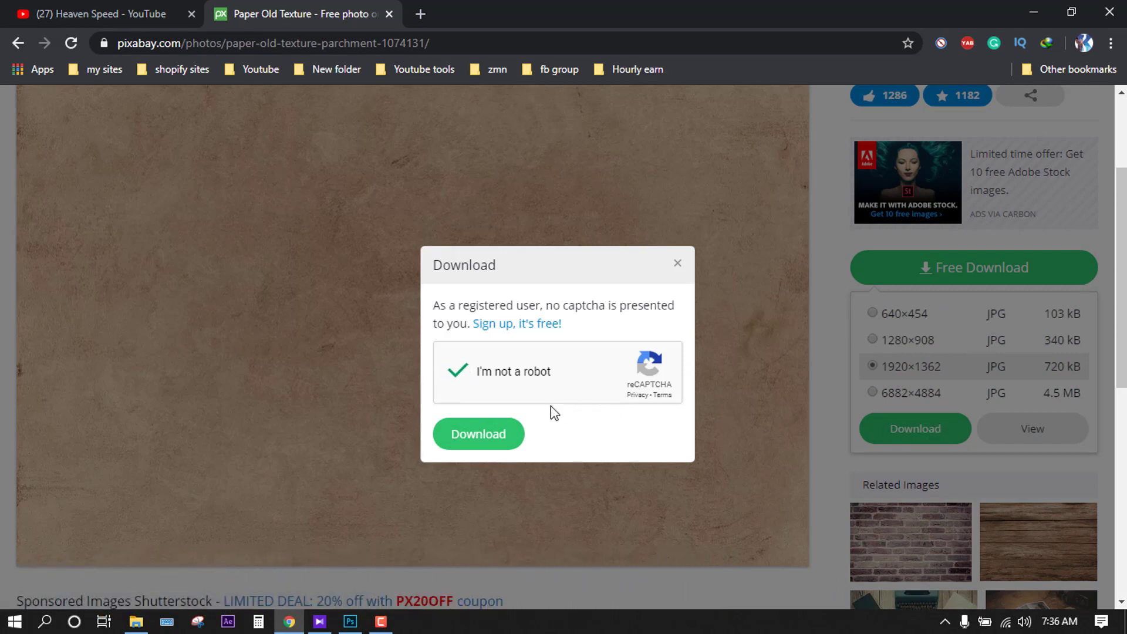
pyautogui.click(479, 435)
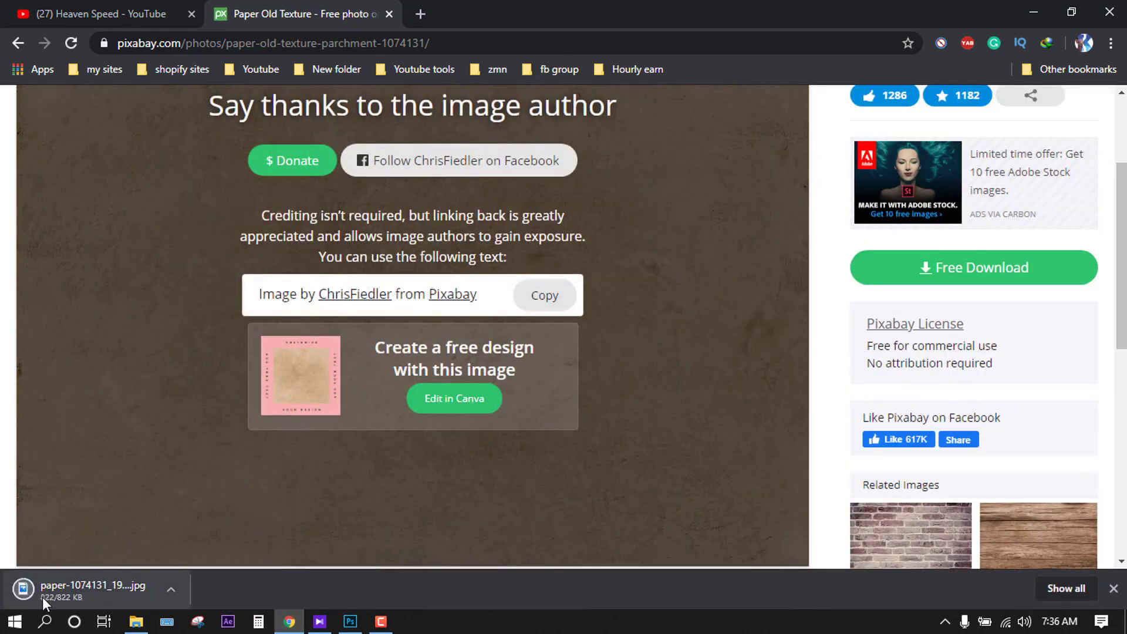
# Place the downloaded paper image in Photoshop's YouTube course 2020 Background document and enlarge it to cover most of the canvas.
pyautogui.moveTo(51, 585); pyautogui.dragTo(487, 347)
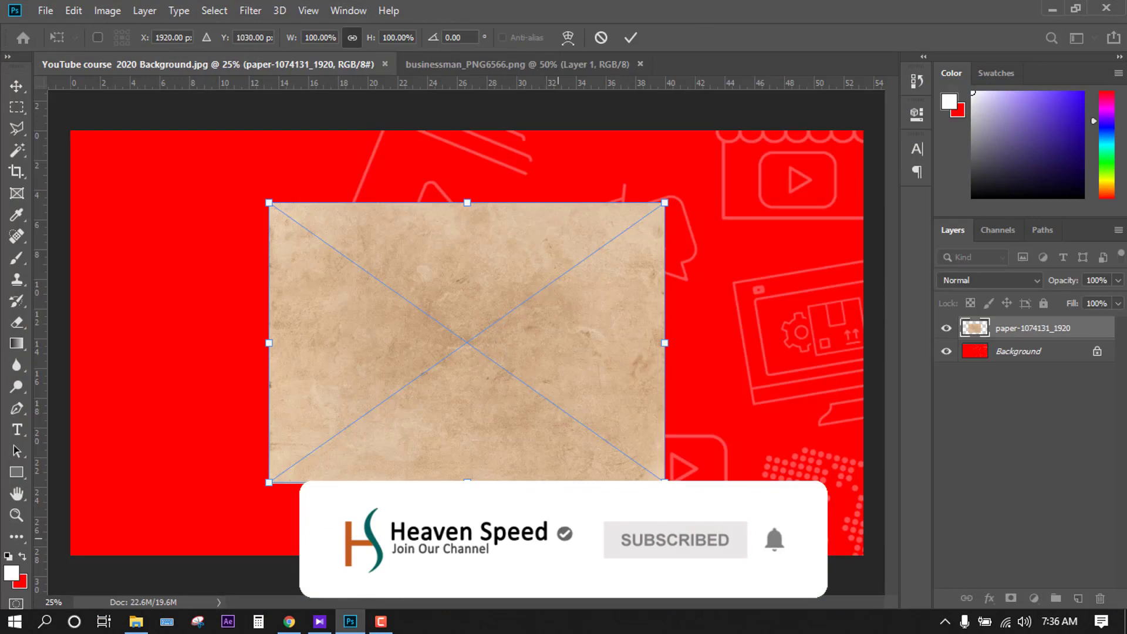
pyautogui.moveTo(664, 477); pyautogui.dragTo(854, 602)
pyautogui.moveTo(269, 203); pyautogui.dragTo(139, 110)
pyautogui.press('Return')
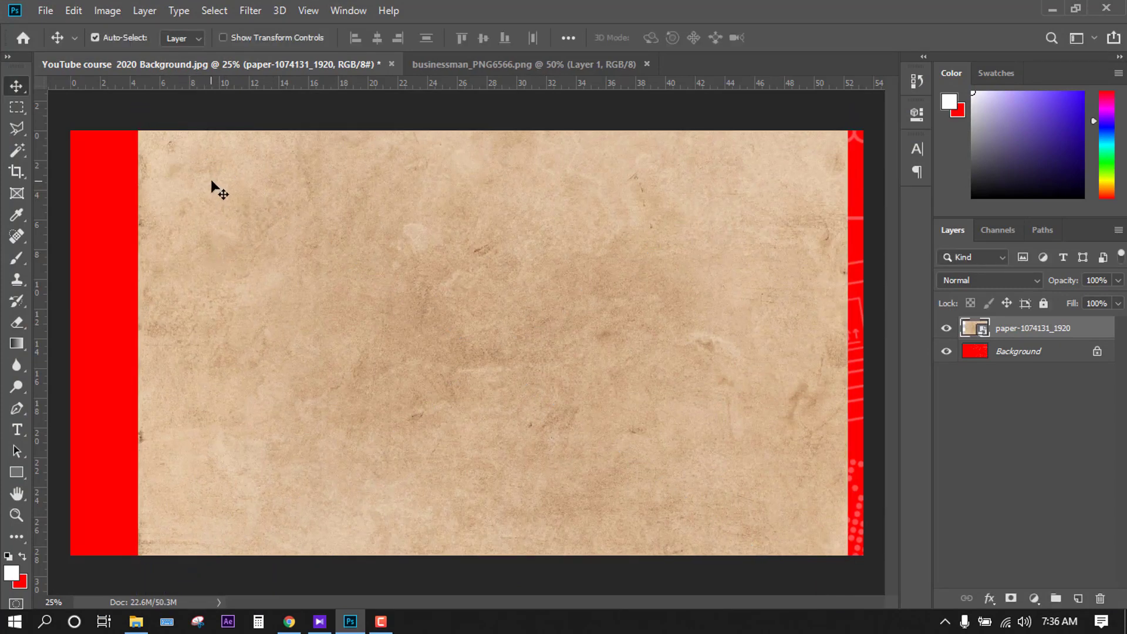
pyautogui.click(47, 11)
pyautogui.click(48, 11)
pyautogui.click(53, 10)
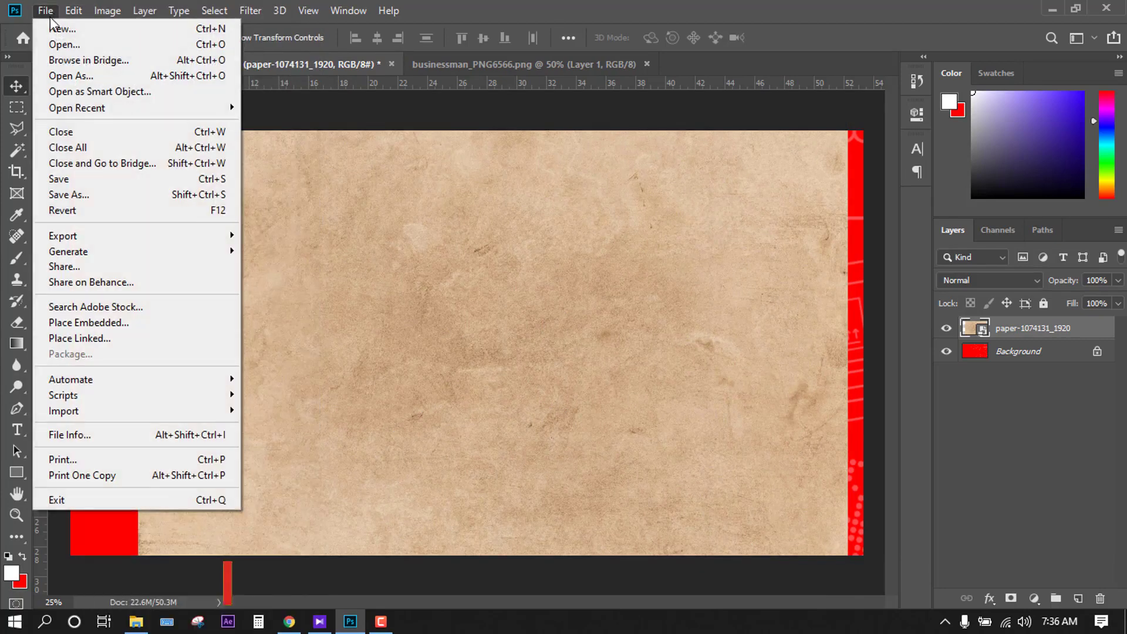
pyautogui.press('Escape')
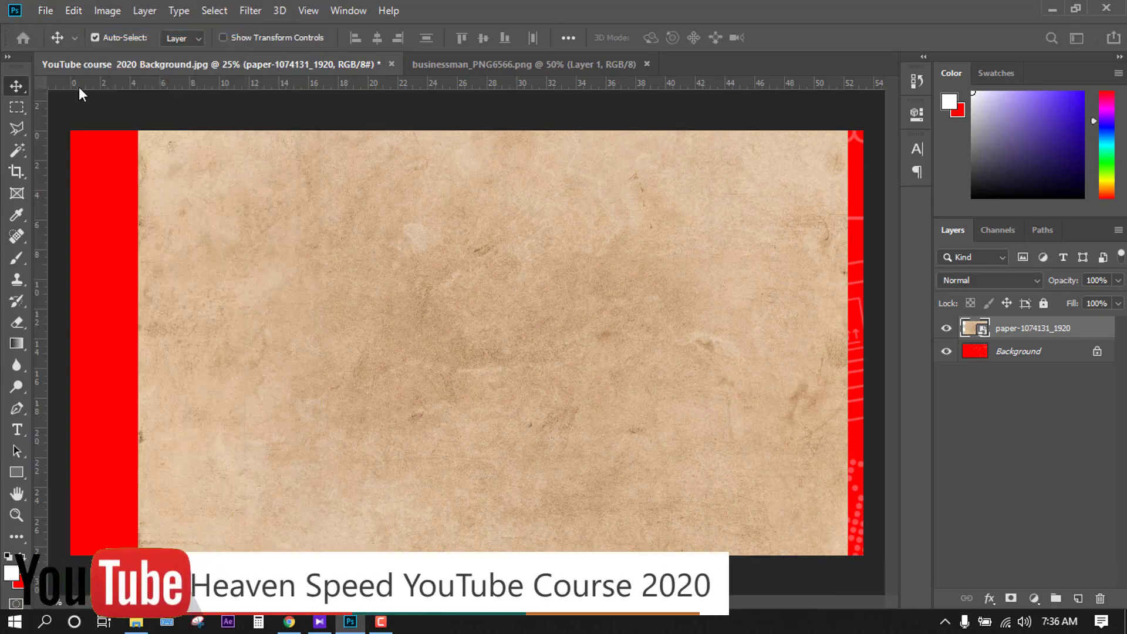
# Create a new 1280 × 720 px document at 72 pixels/inch in RGB Color with a white background.
pyautogui.hotkey('ctrl', 'n')
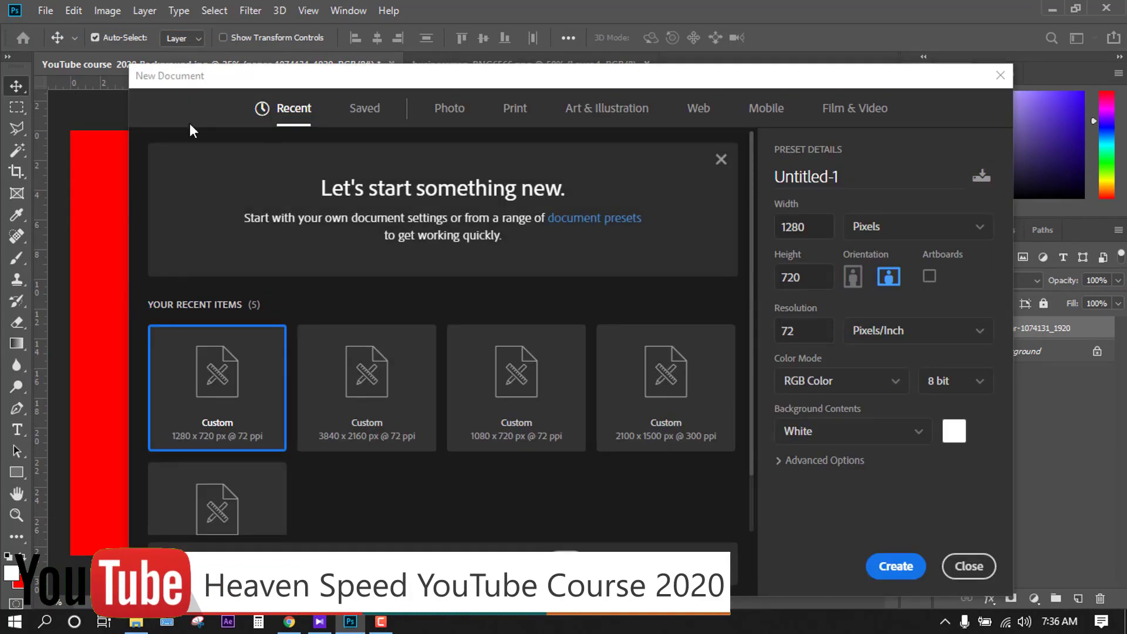
pyautogui.doubleClick(822, 228)
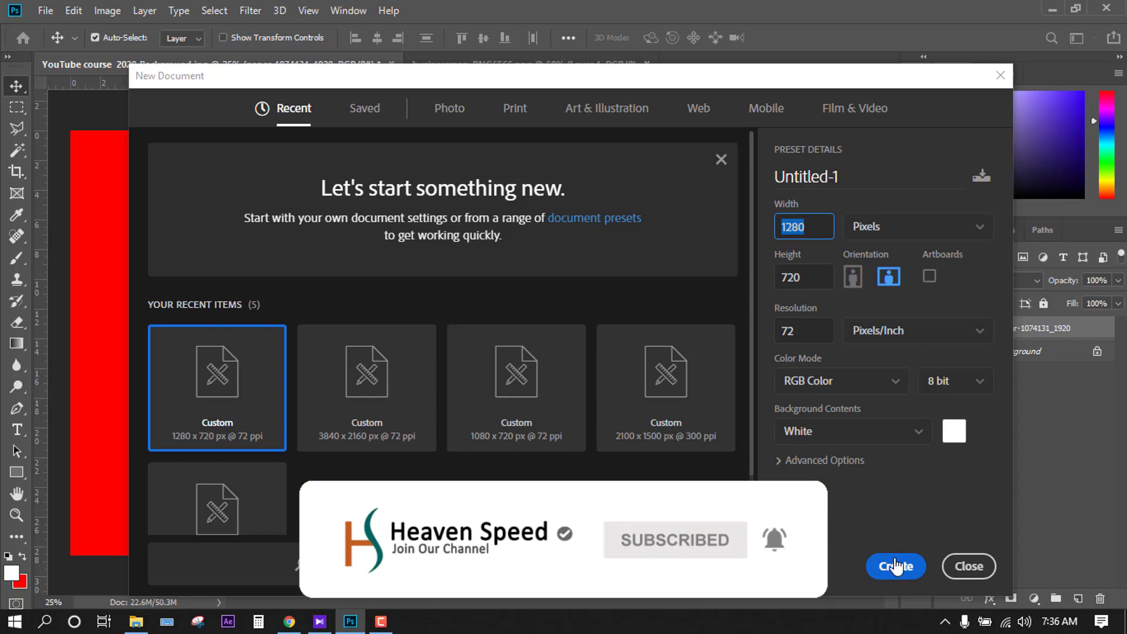
pyautogui.click(811, 382)
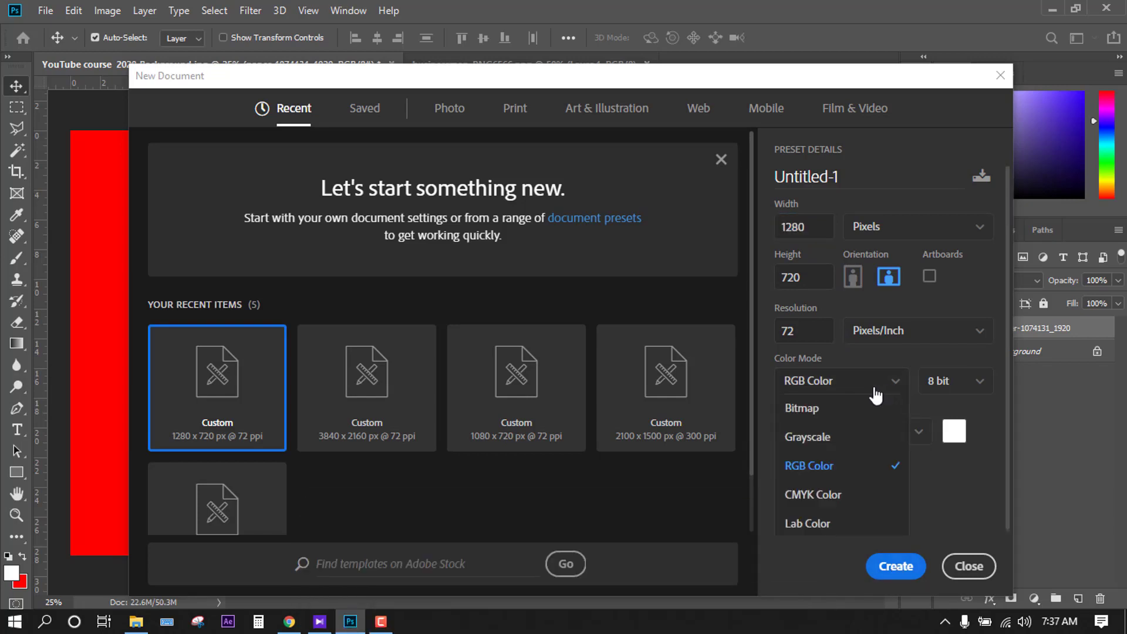
pyautogui.click(809, 465)
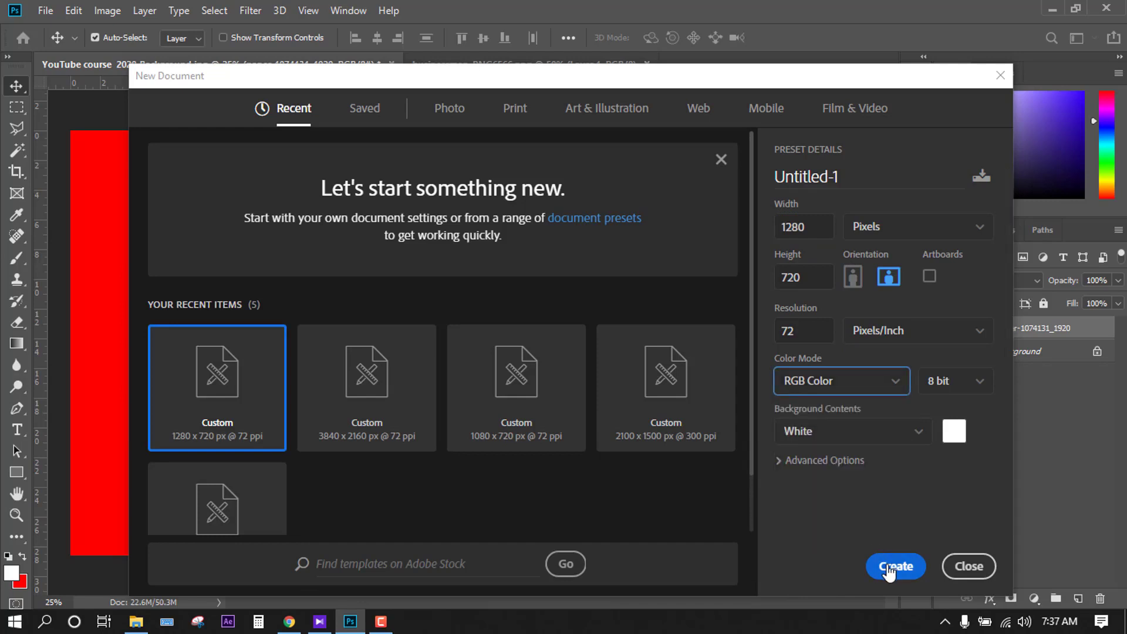
pyautogui.click(895, 566)
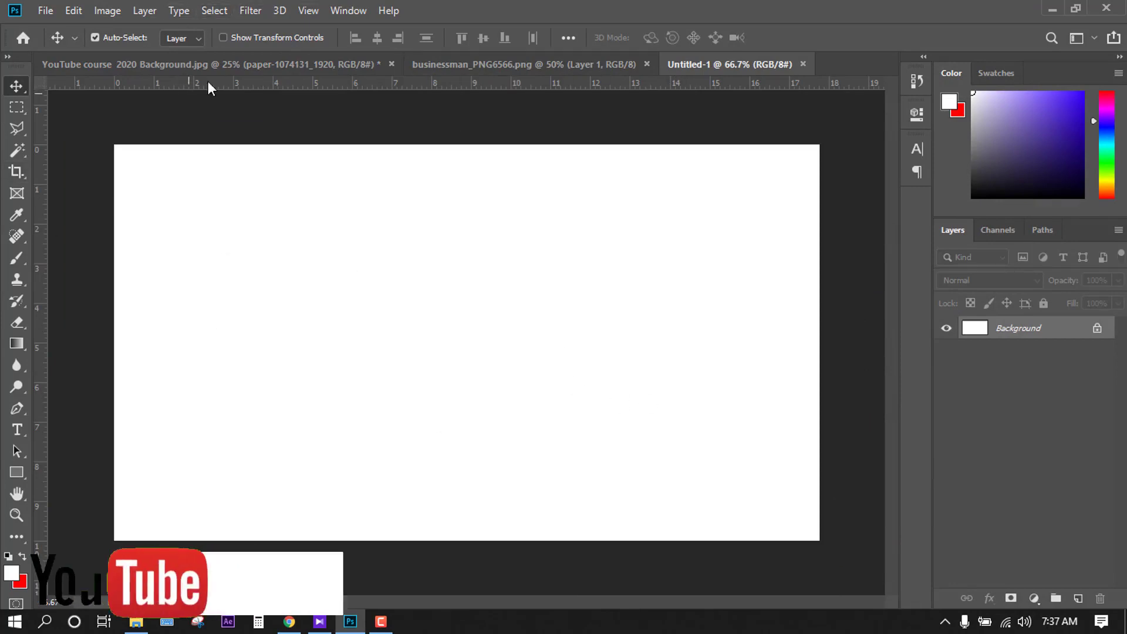
# Copy the paper texture layer into the new document and scale it to about 71% so it just covers the canvas.
pyautogui.click(200, 65)
pyautogui.moveTo(447, 400); pyautogui.dragTo(474, 330)
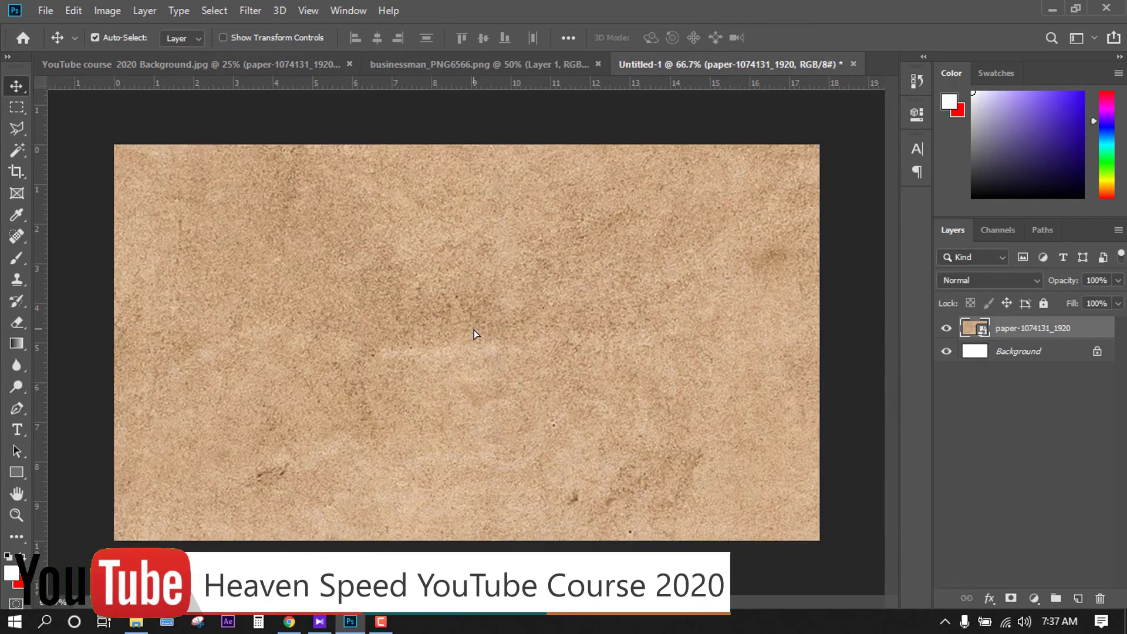
pyautogui.hotkey('ctrl', 't')
pyautogui.hotkey('ctrl', '0')
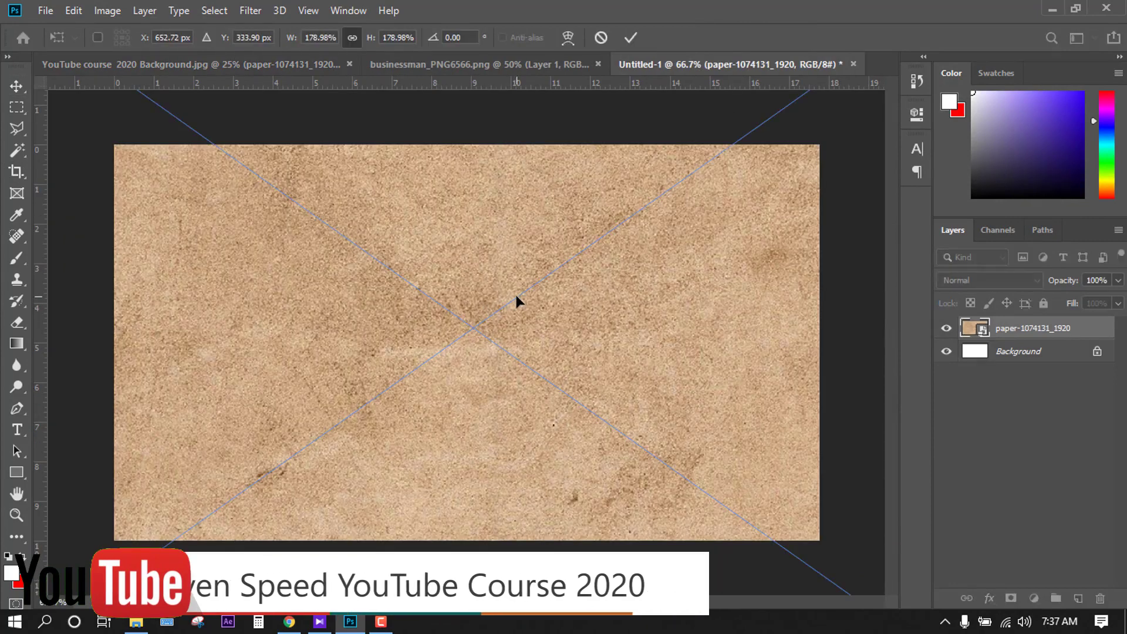
pyautogui.scroll(-5, 518, 296)
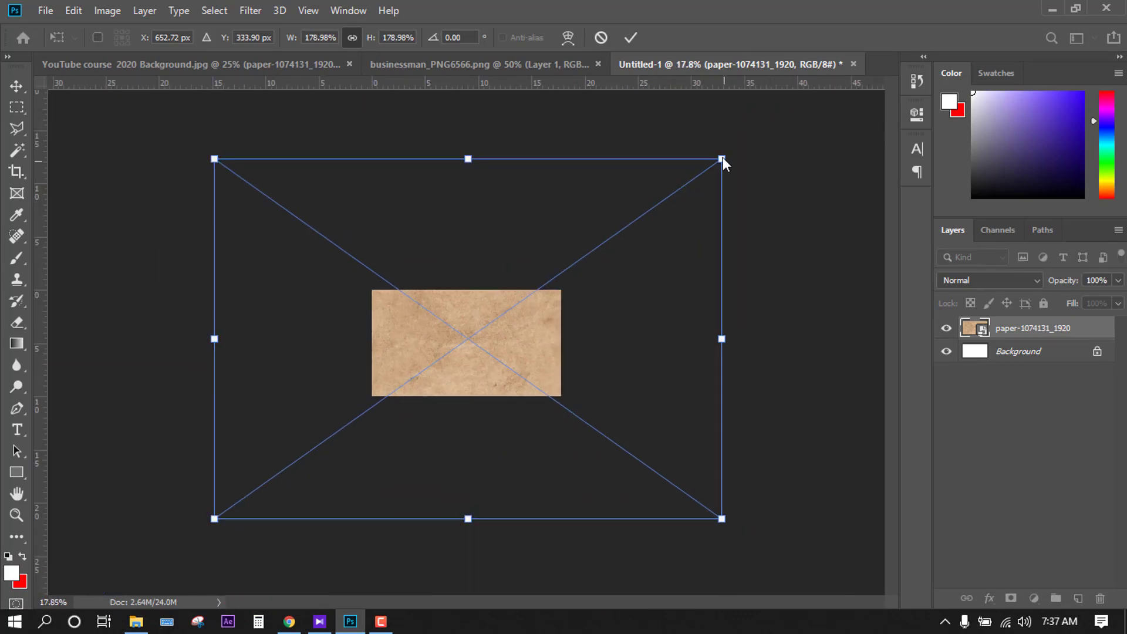
pyautogui.moveTo(721, 158); pyautogui.dragTo(564, 273)
pyautogui.hotkey('ctrl', 'z')
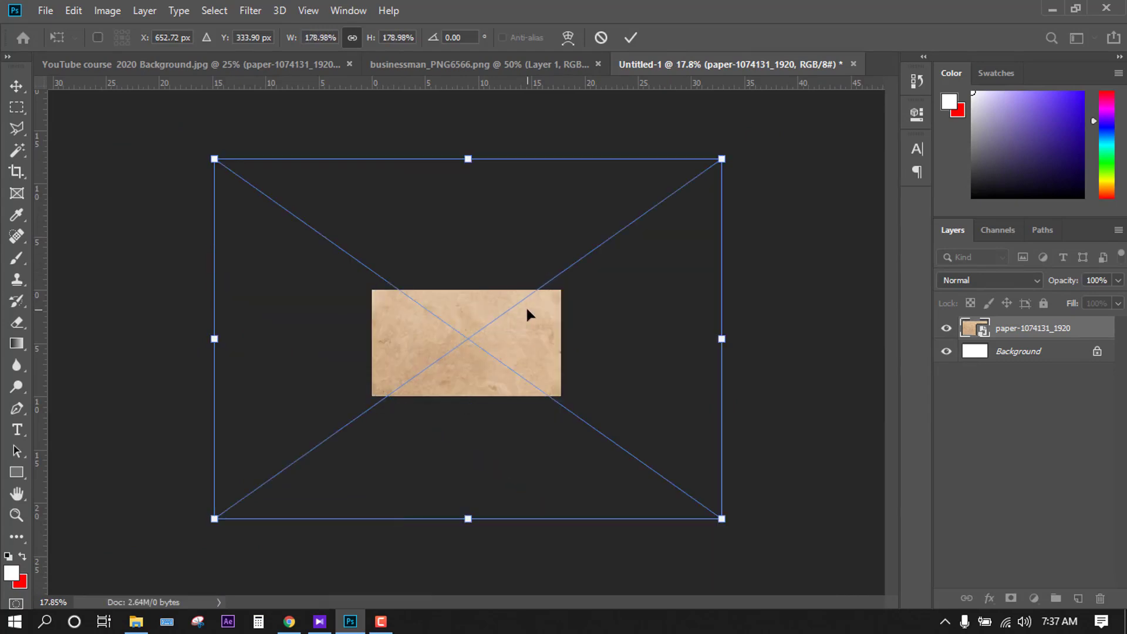
pyautogui.moveTo(721, 158); pyautogui.dragTo(598, 302)
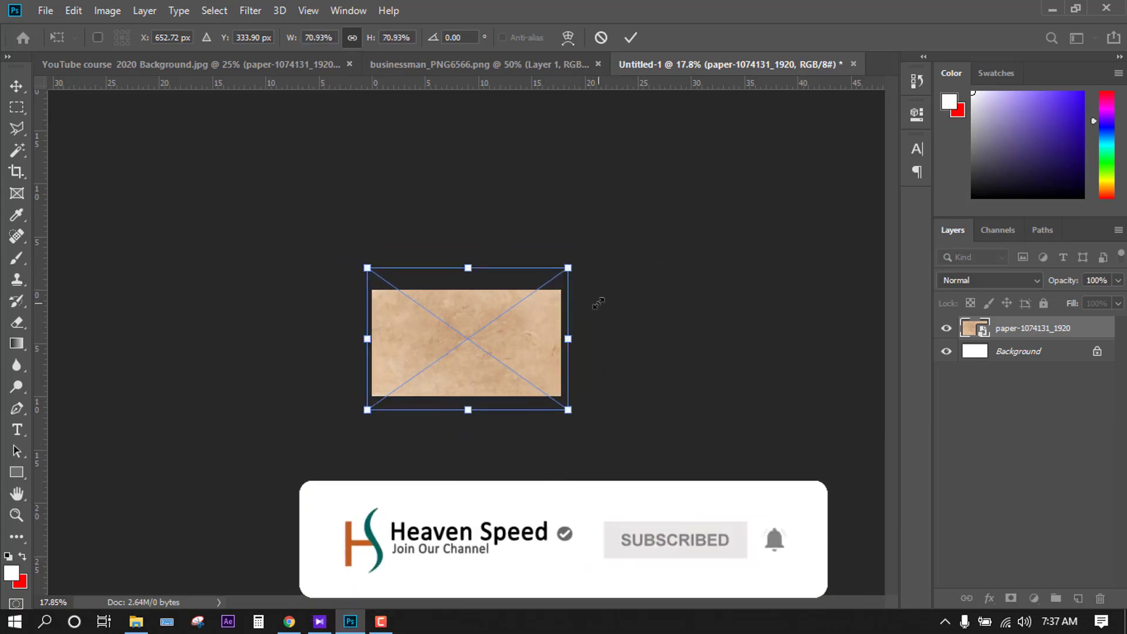
pyautogui.press('Return')
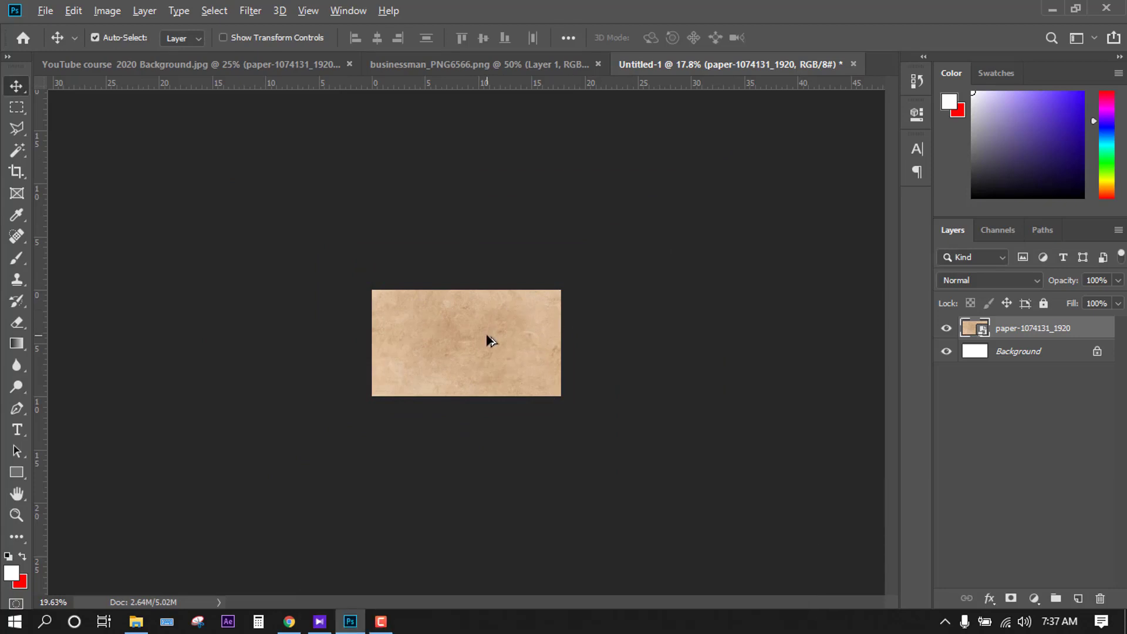
# Copy the businessman cutout from its PNG document into the new document, above the paper texture.
pyautogui.scroll(5, 490, 339)
pyautogui.scroll(1, 491, 339)
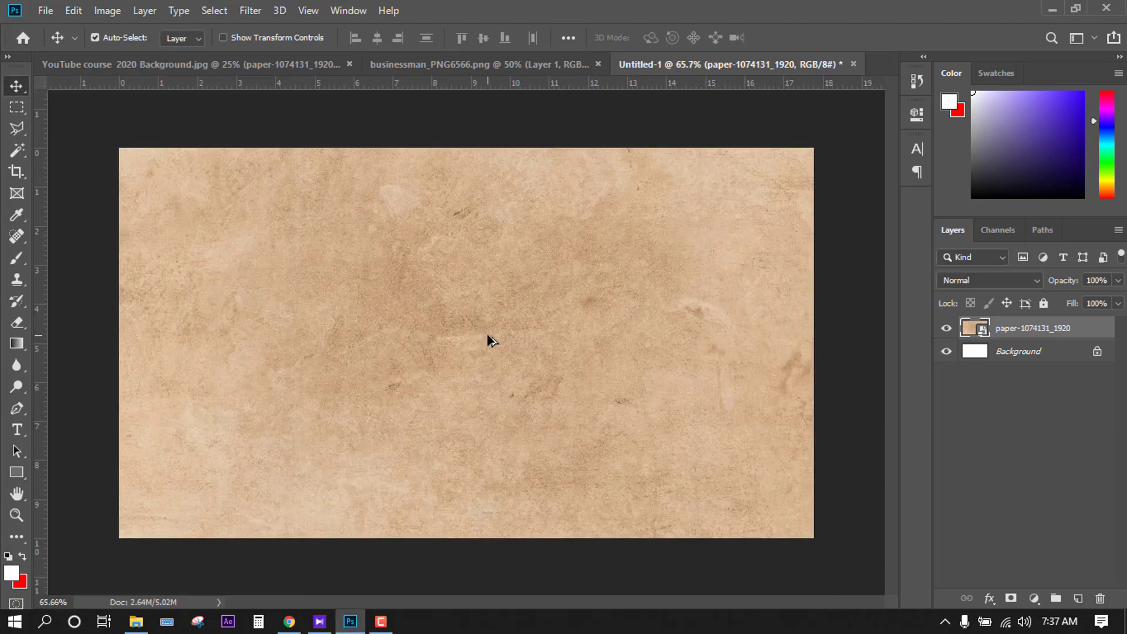
pyautogui.click(503, 64)
pyautogui.moveTo(493, 360); pyautogui.dragTo(682, 430)
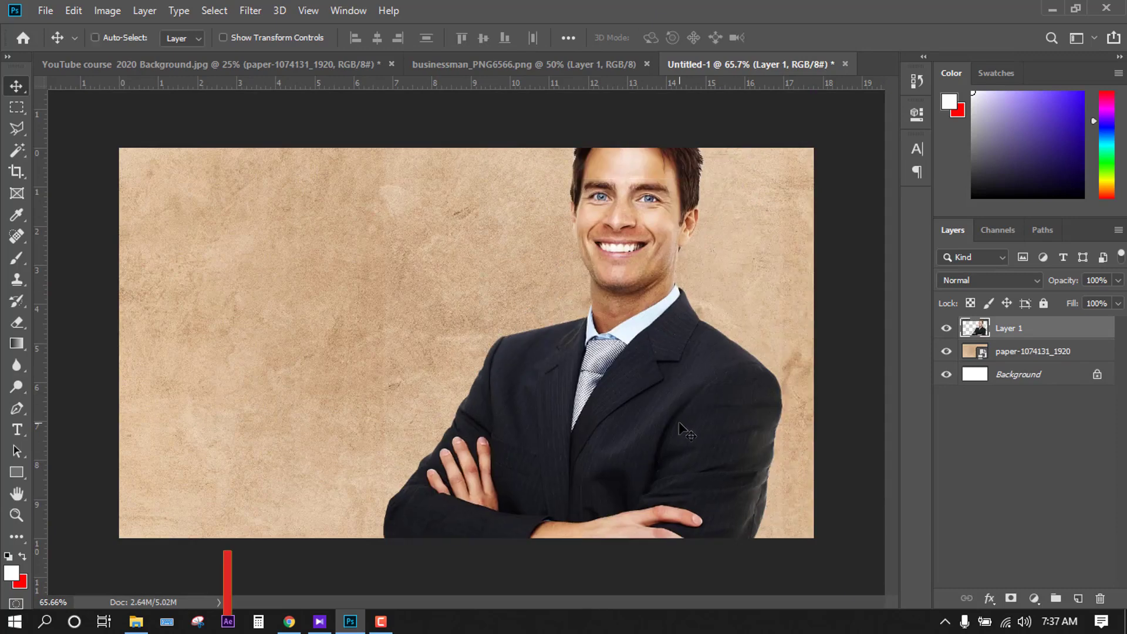
# Scale the businessman to about 55% and position him against the right edge of the canvas.
pyautogui.hotkey('ctrl', 't')
pyautogui.moveTo(784, 104); pyautogui.dragTo(647, 320)
pyautogui.press('super')
pyautogui.press('super')
pyautogui.moveTo(585, 430); pyautogui.dragTo(751, 280)
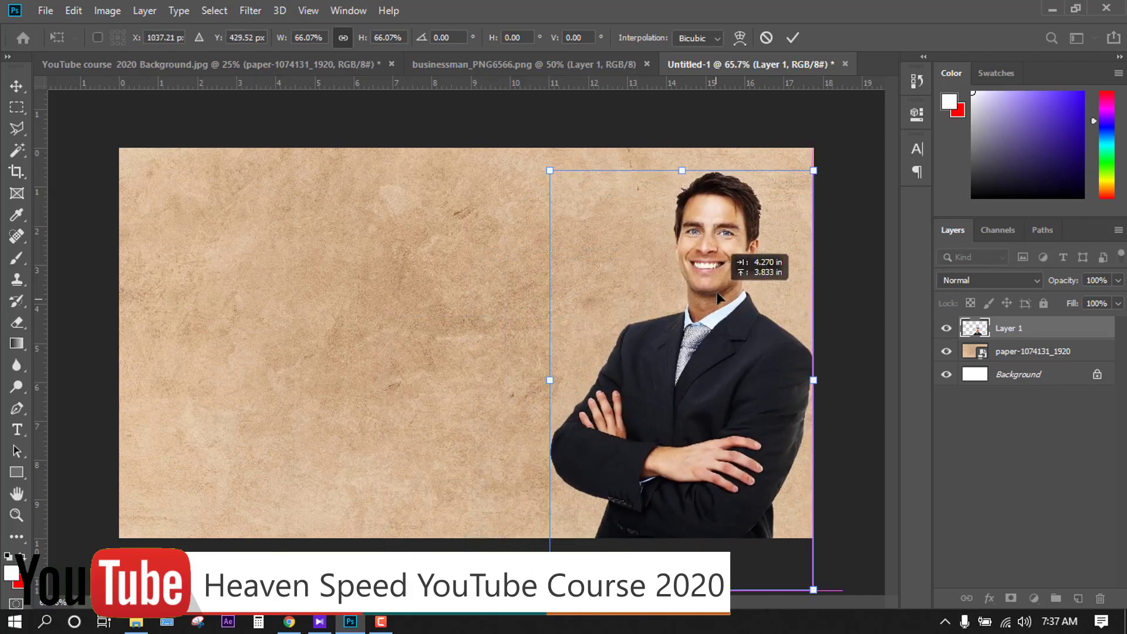
pyautogui.moveTo(809, 172); pyautogui.dragTo(769, 240)
pyautogui.press('super')
pyautogui.press('super')
pyautogui.moveTo(667, 465); pyautogui.dragTo(711, 420)
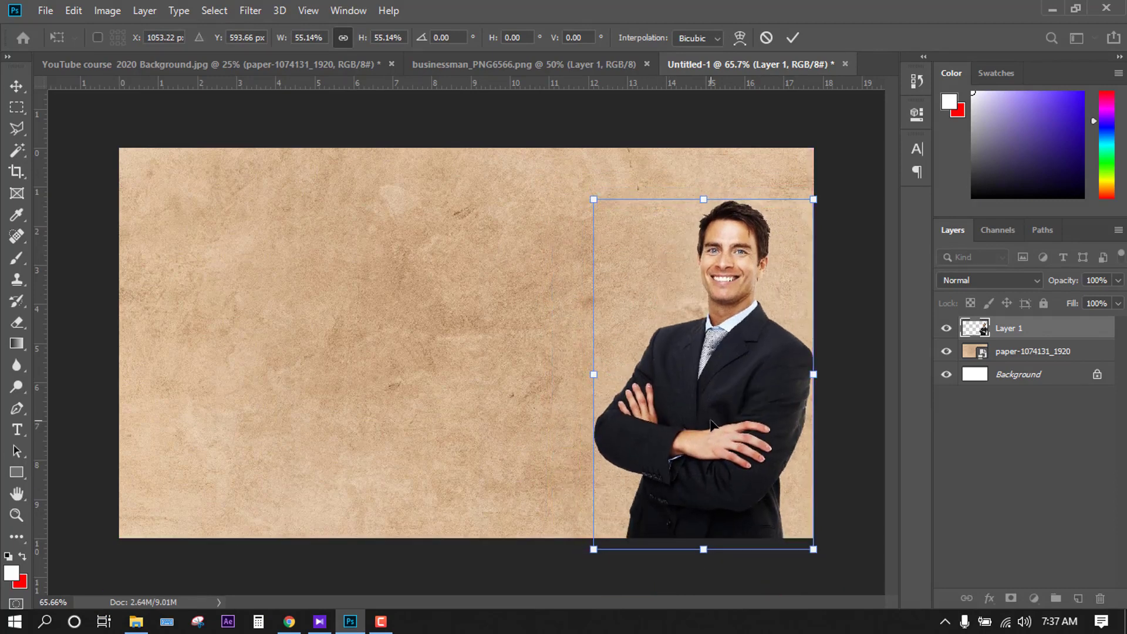
pyautogui.press('Return')
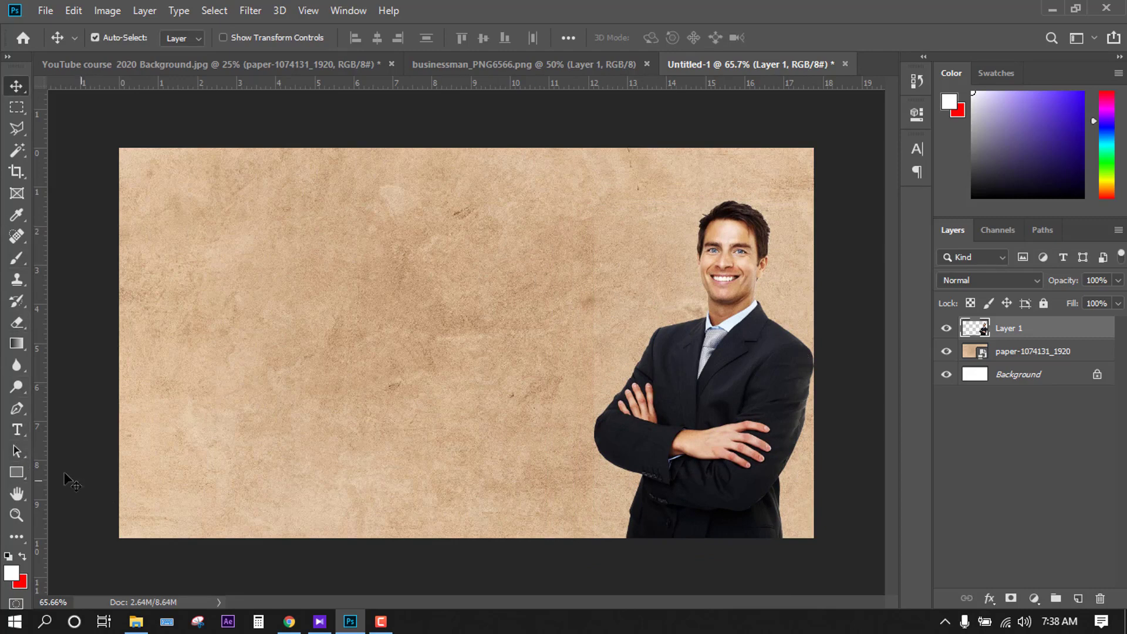
# Add a white text layer reading "You" in the upper part of the canvas.
pyautogui.click(16, 429)
pyautogui.click(335, 220)
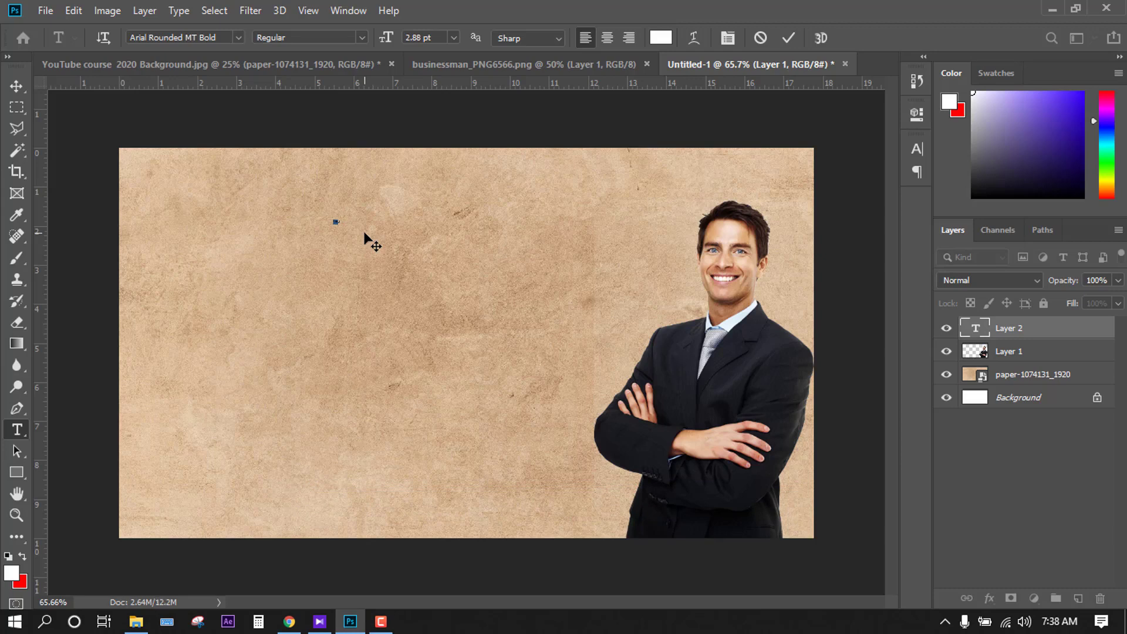
pyautogui.hotkey('ctrl', 't')
pyautogui.write('ube')
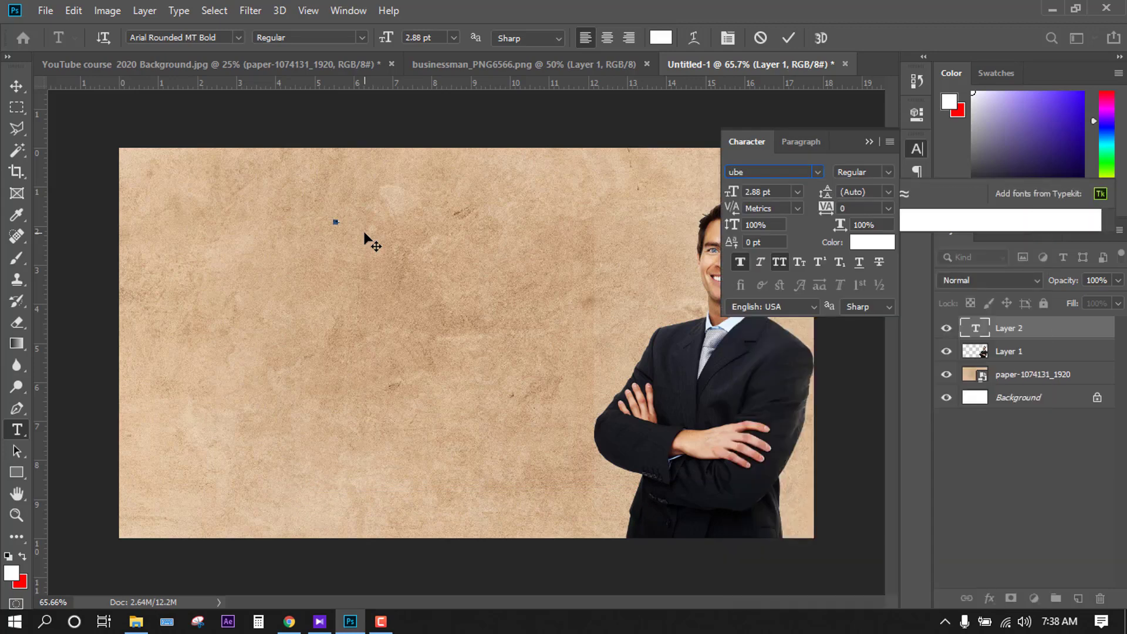
pyautogui.press('Escape')
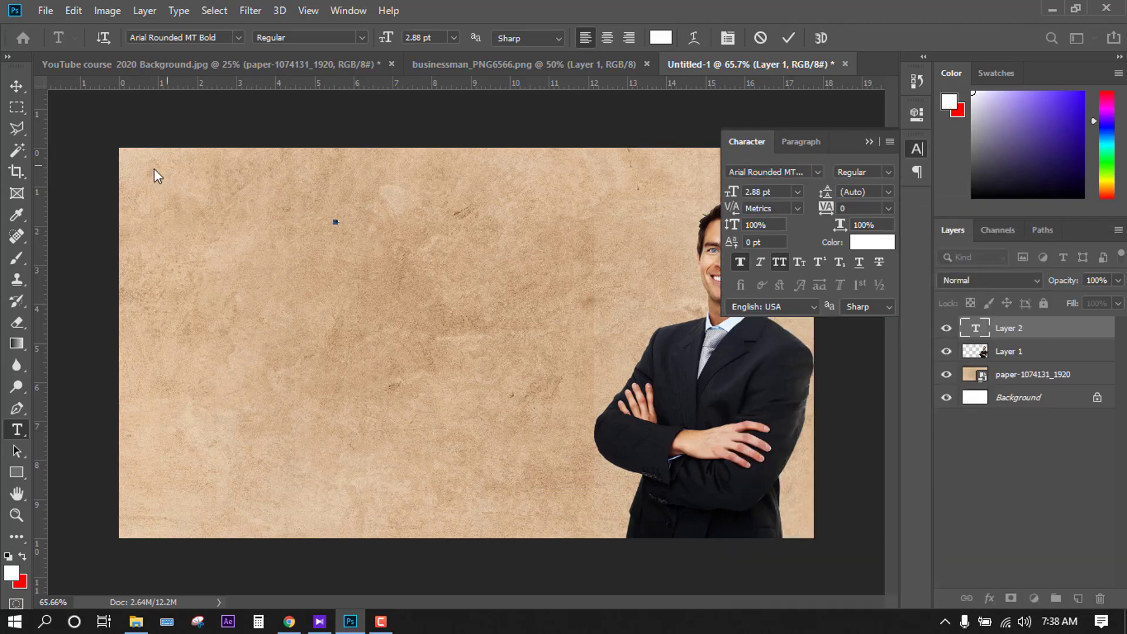
pyautogui.press('v')
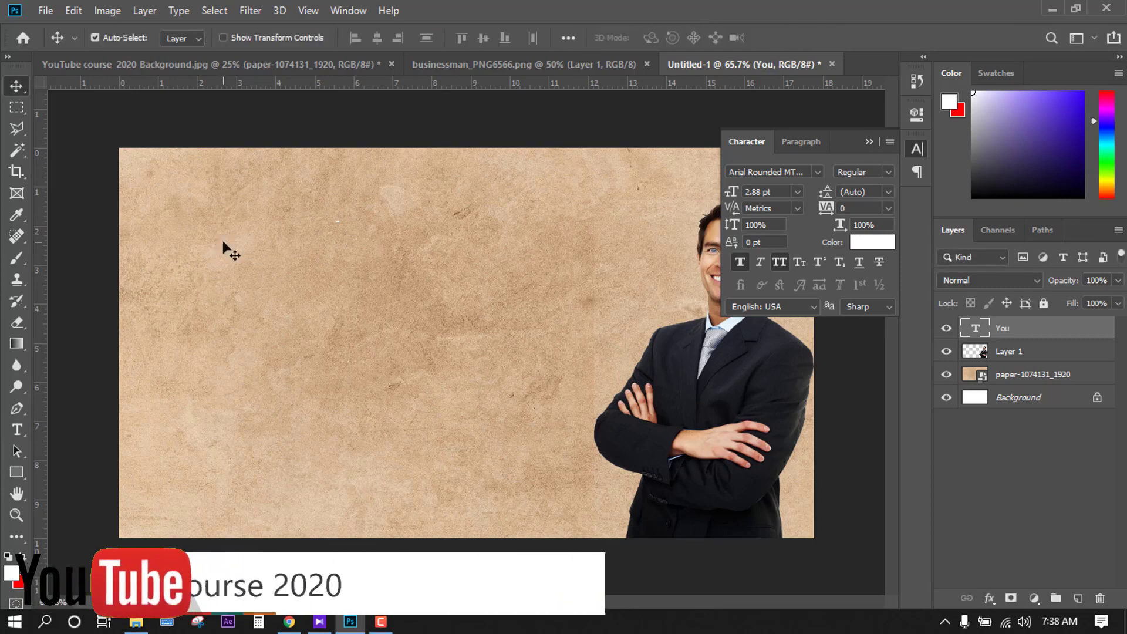
# Enlarge the "You" text to about 215 pt and move it to the upper left of the canvas.
pyautogui.press('super')
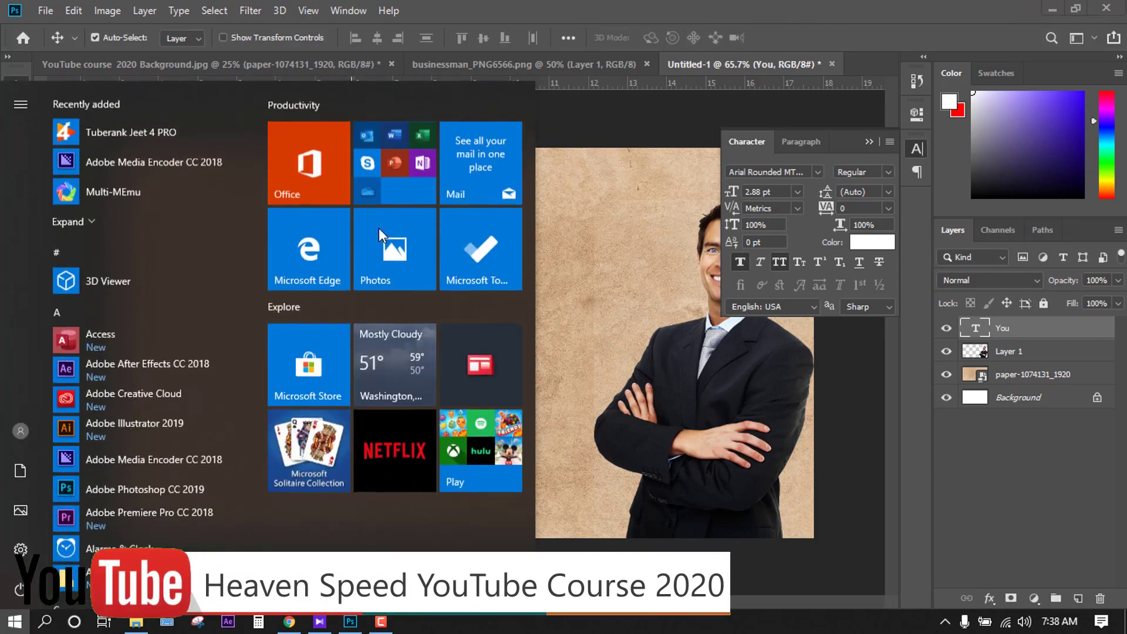
pyautogui.click(615, 259)
pyautogui.hotkey('ctrl', 't')
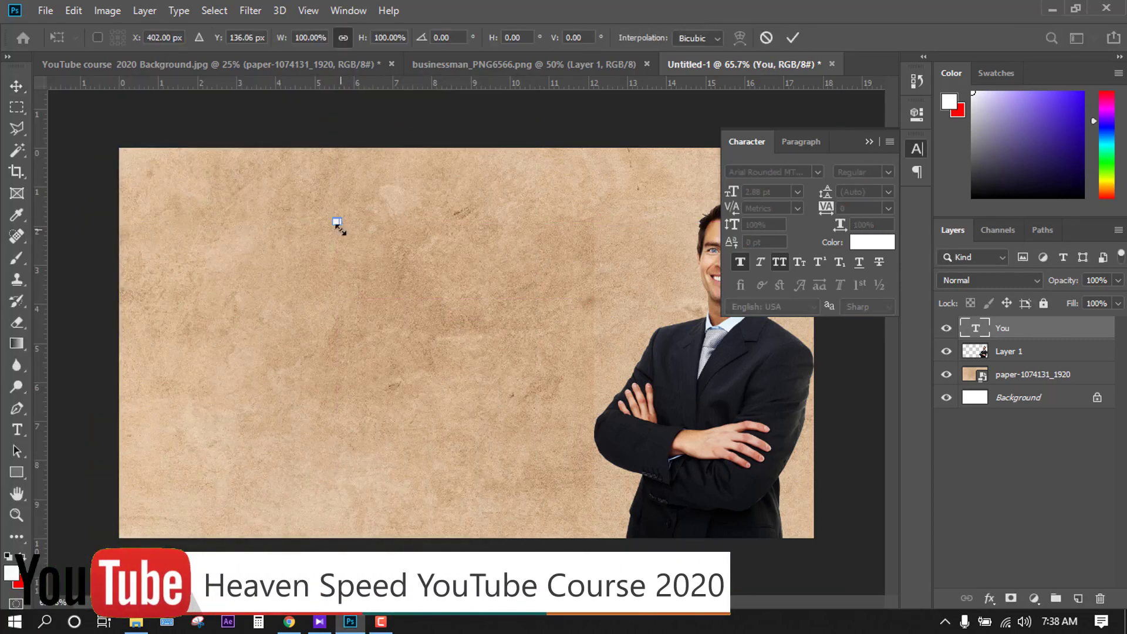
pyautogui.moveTo(364, 254); pyautogui.dragTo(583, 378)
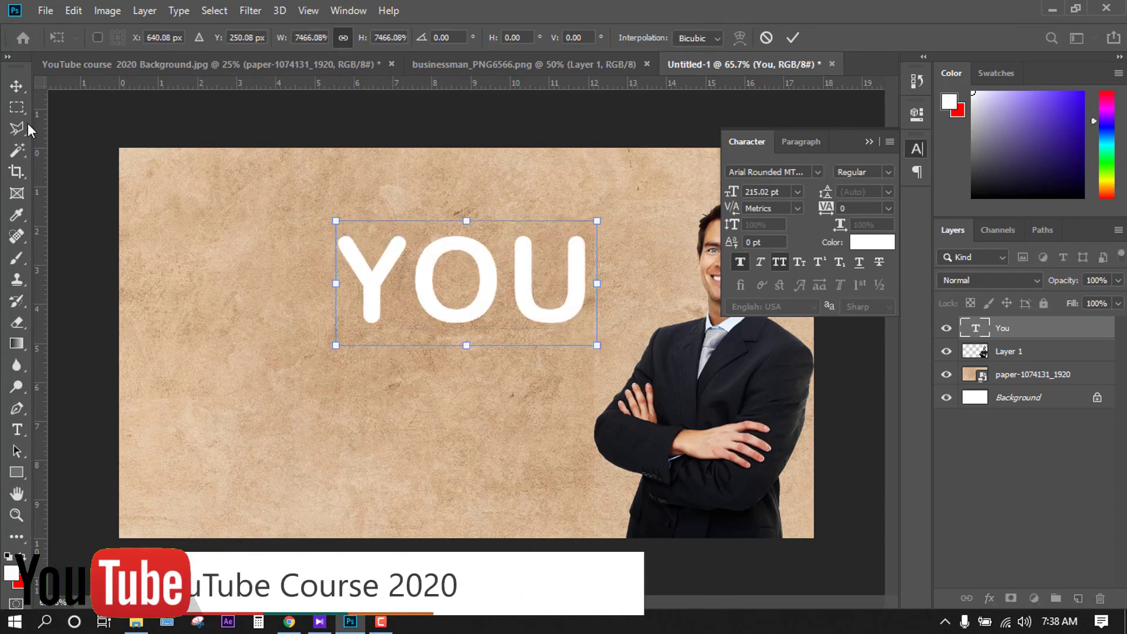
pyautogui.press('Return')
pyautogui.moveTo(564, 309); pyautogui.dragTo(416, 301)
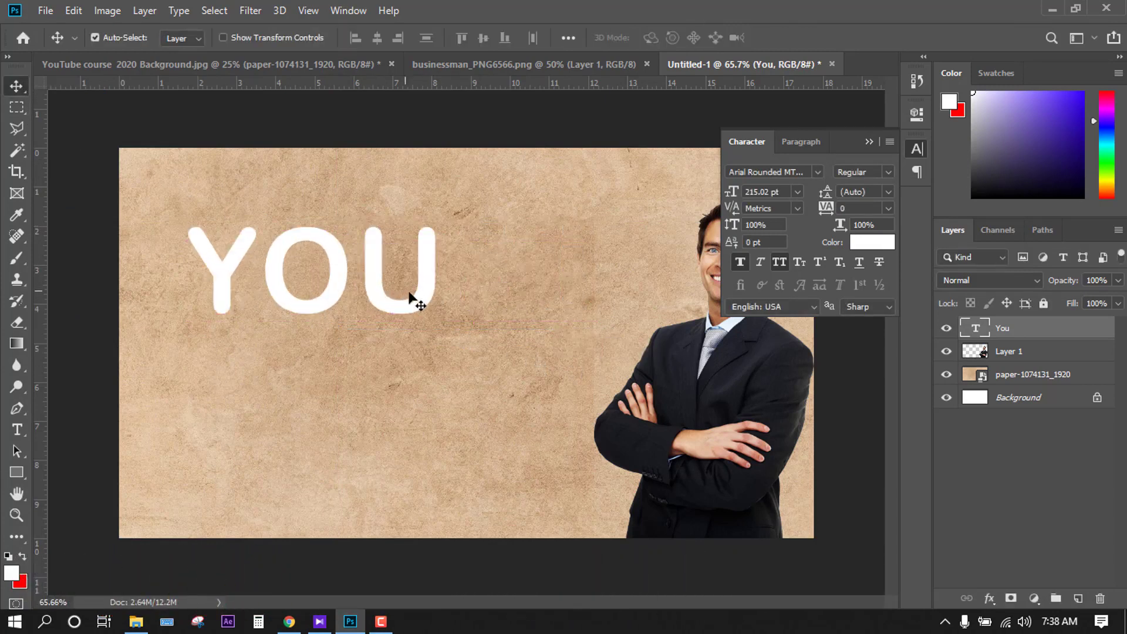
# Extend the "You" title text so it reads "Youtube".
pyautogui.doubleClick(426, 295)
pyautogui.click(442, 286)
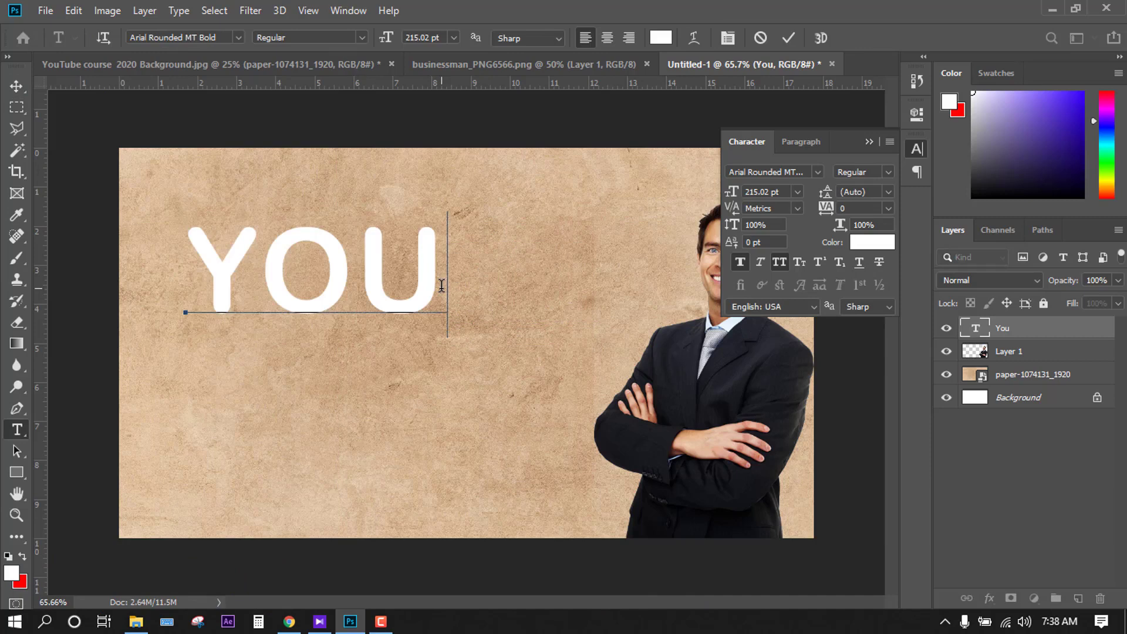
pyautogui.write('TL')
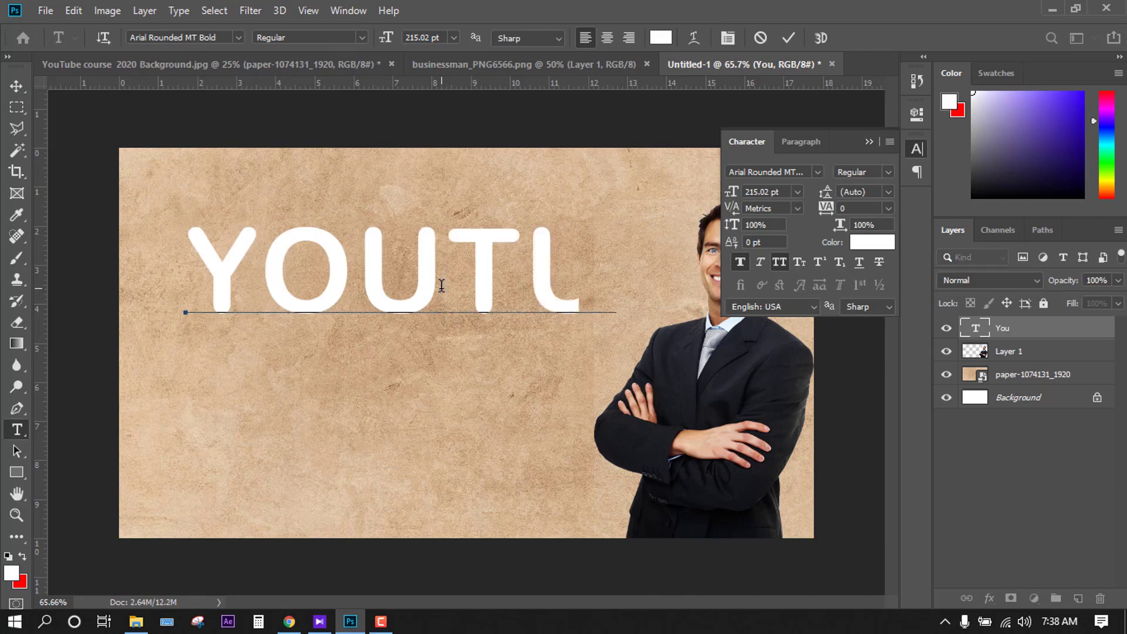
pyautogui.write('BE')
pyautogui.click(869, 142)
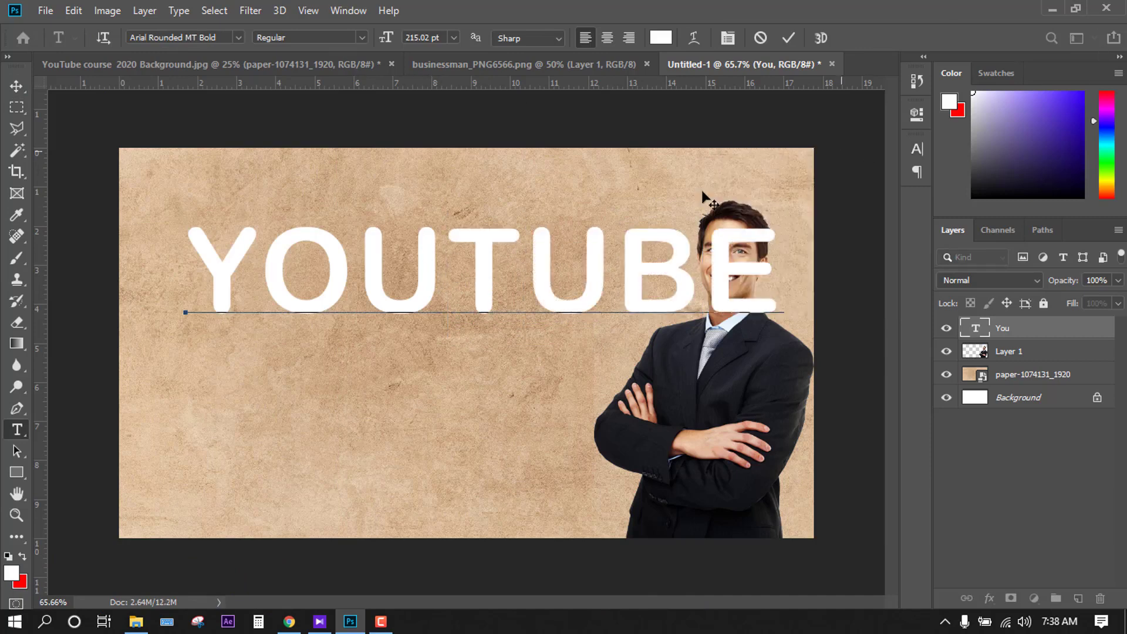
pyautogui.click(16, 84)
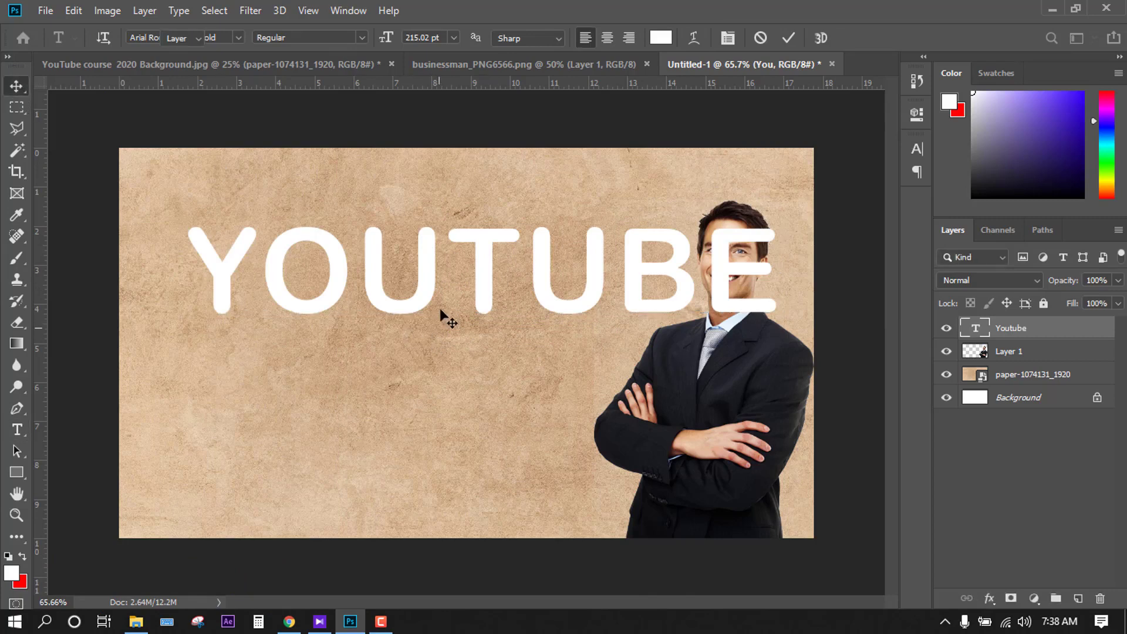
# Scale the "Youtube" title to about 88% and position it along the canvas's upper edge, clear of the businessman.
pyautogui.moveTo(419, 295); pyautogui.dragTo(363, 237)
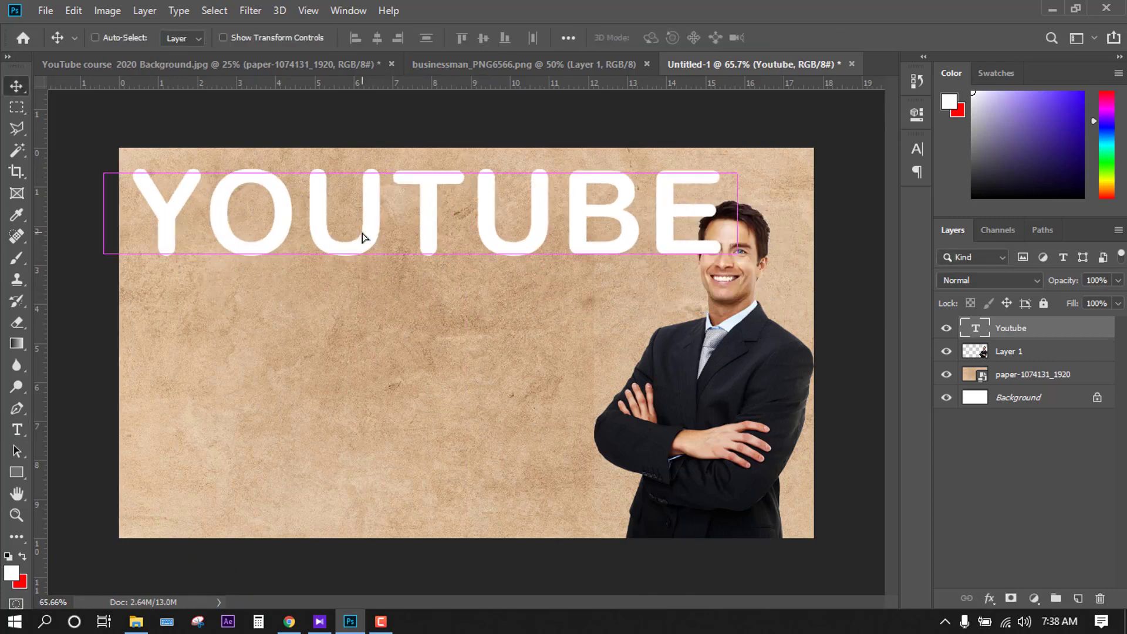
pyautogui.hotkey('ctrl', 't')
pyautogui.moveTo(729, 278); pyautogui.dragTo(657, 263)
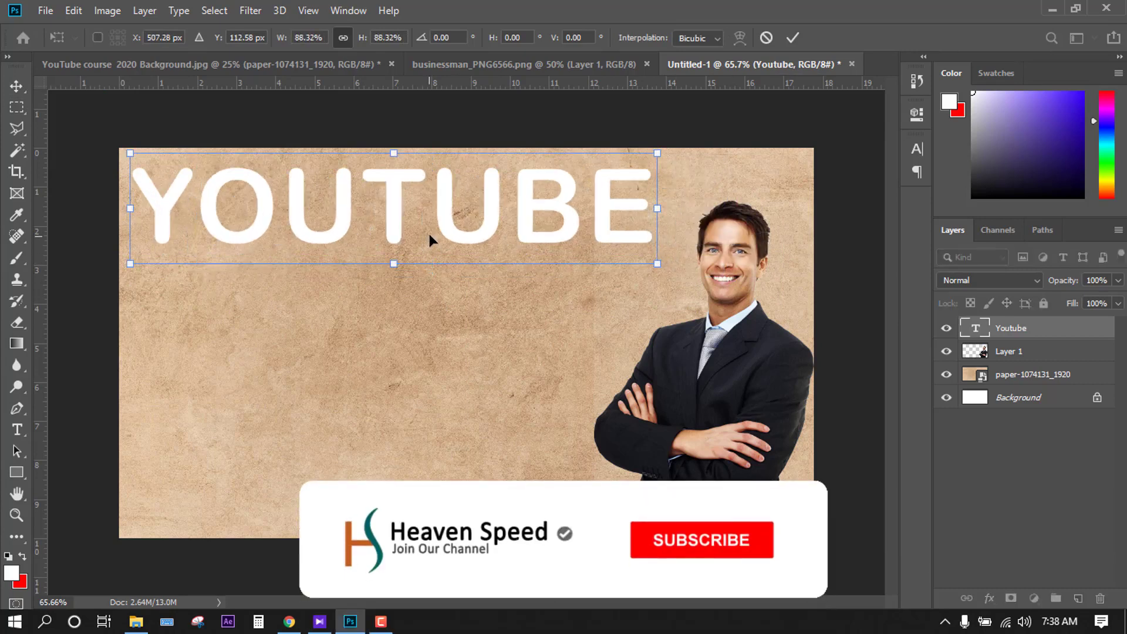
pyautogui.moveTo(541, 241); pyautogui.dragTo(551, 244)
pyautogui.press('Return')
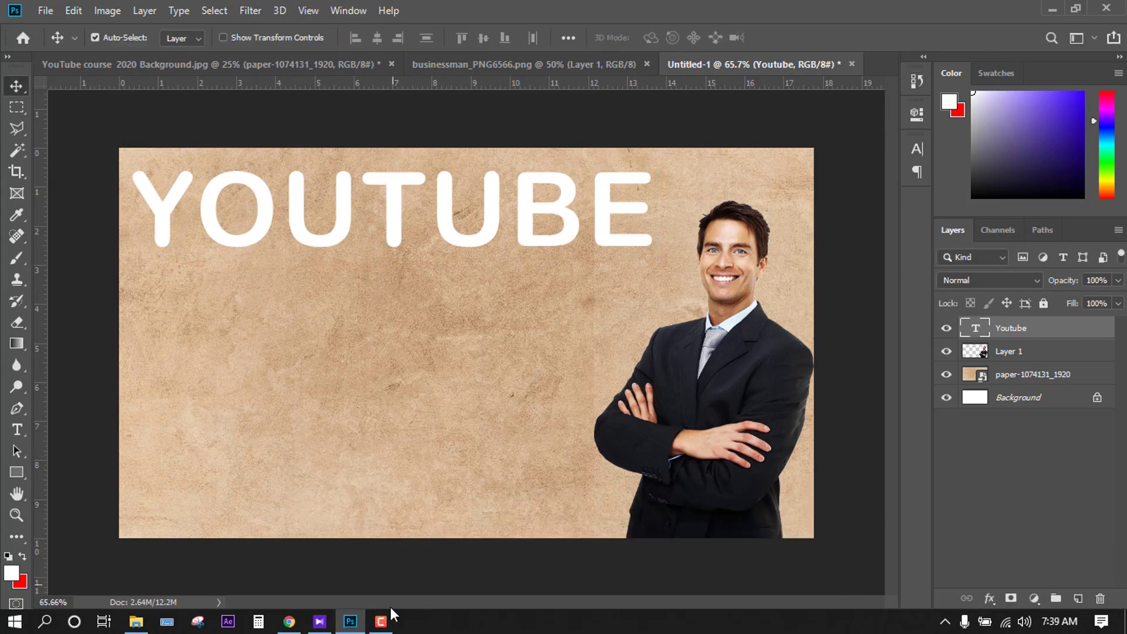
# Switch to InPage and set the font size of the Urdu text "سے کمائے" to 60pt.
pyautogui.moveTo(383, 618)
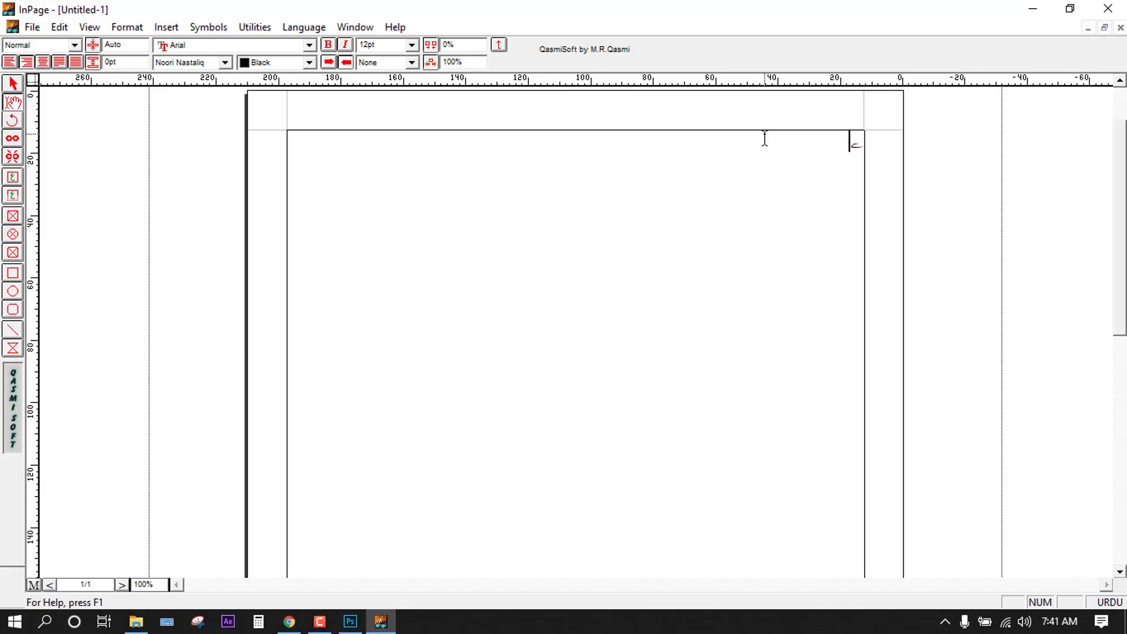
pyautogui.hotkey('ctrl', 'a')
pyautogui.click(412, 44)
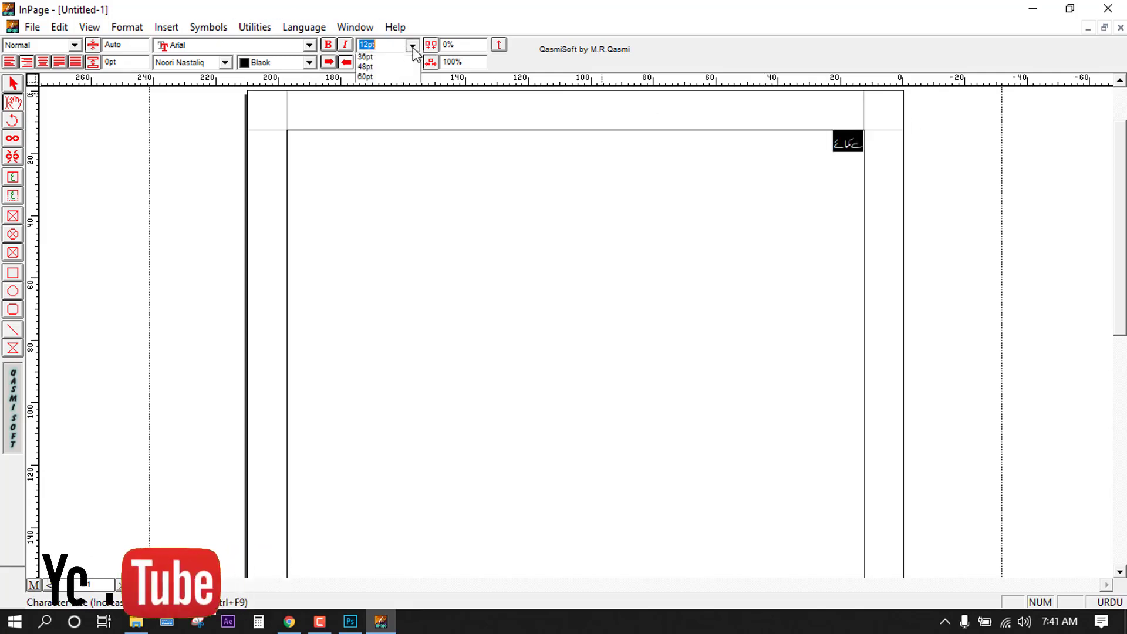
pyautogui.click(392, 129)
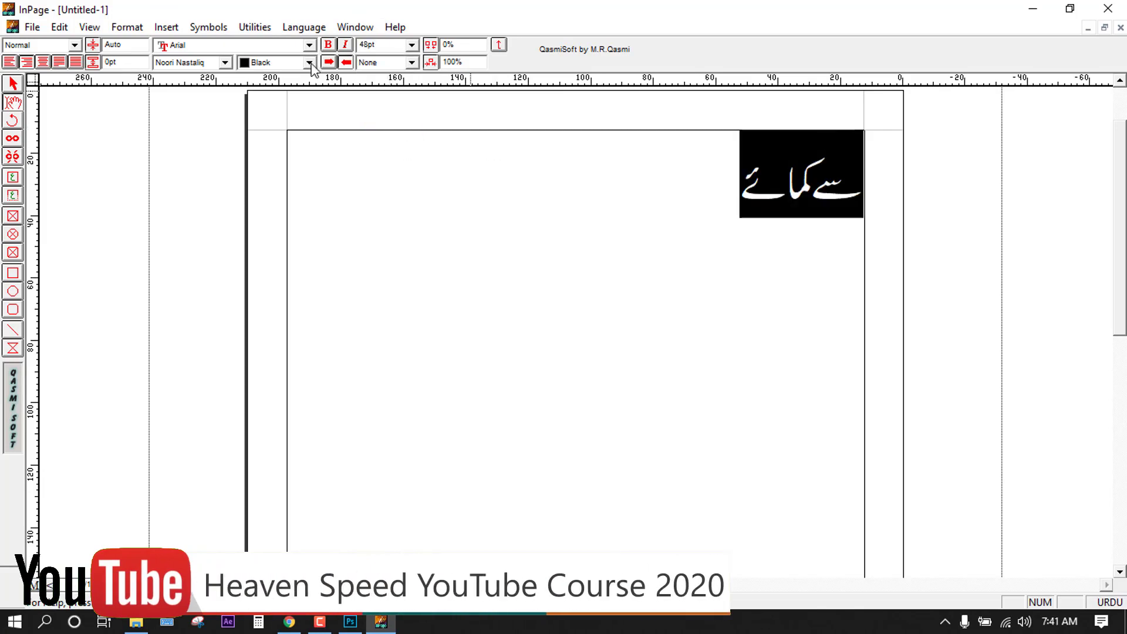
pyautogui.click(413, 45)
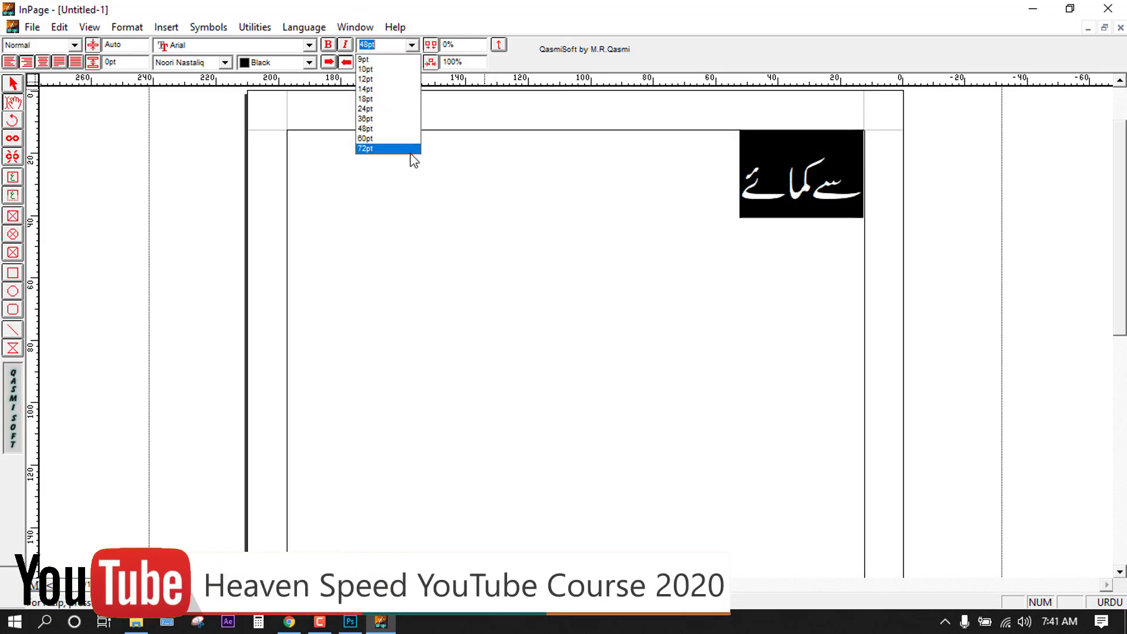
pyautogui.click(415, 142)
pyautogui.click(618, 215)
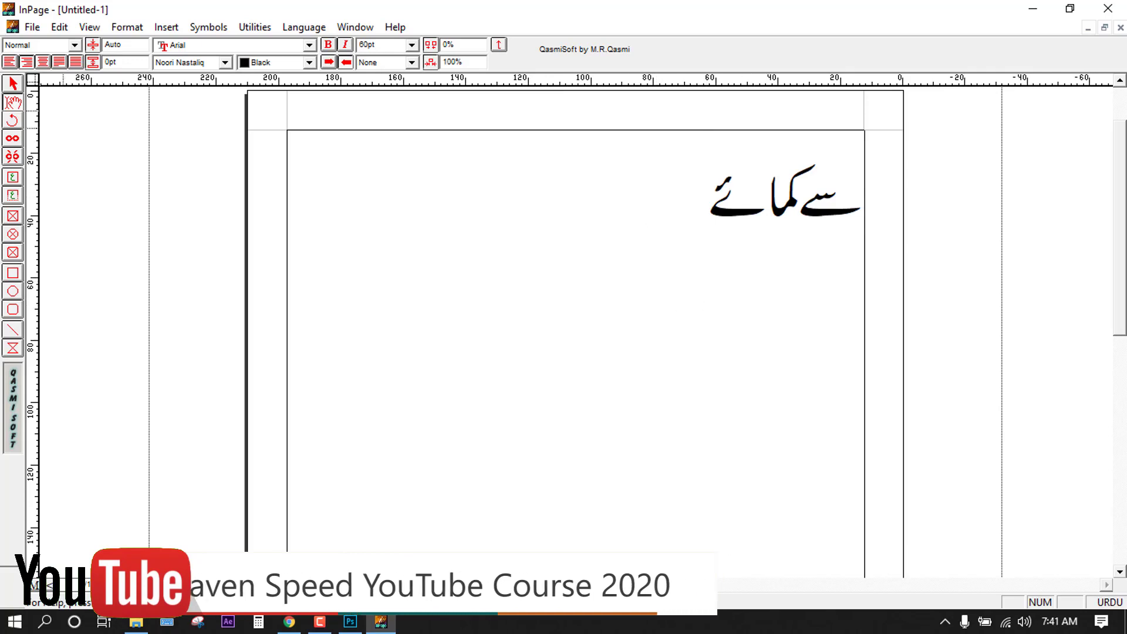
# Start exporting the InPage page as a picture and choose the Desktop as the destination folder.
pyautogui.click(32, 27)
pyautogui.click(94, 222)
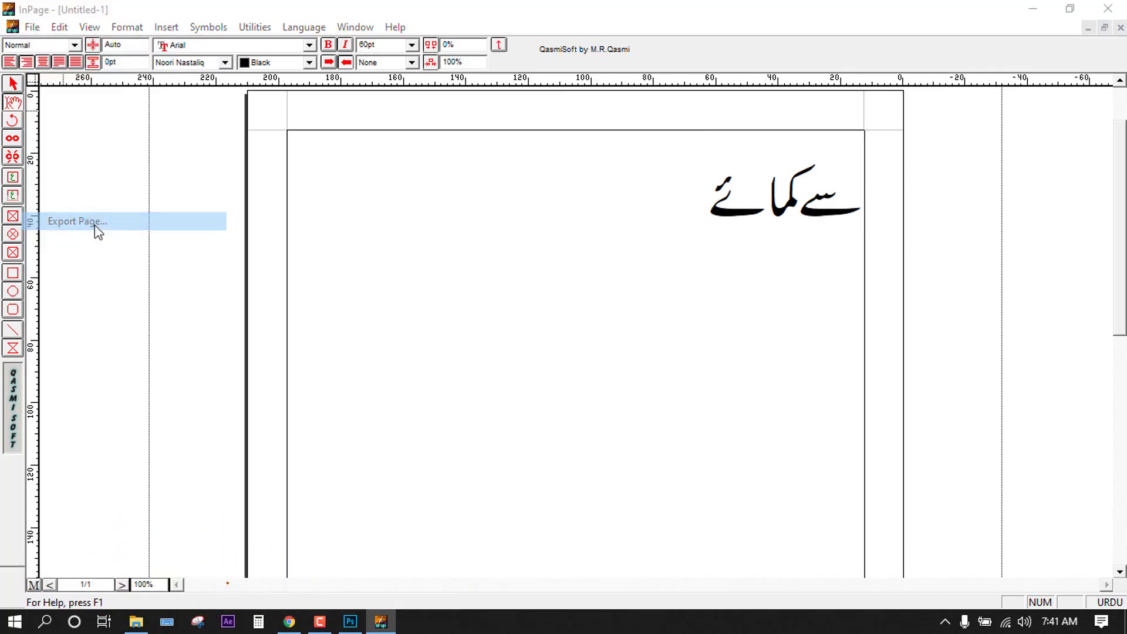
pyautogui.click(639, 296)
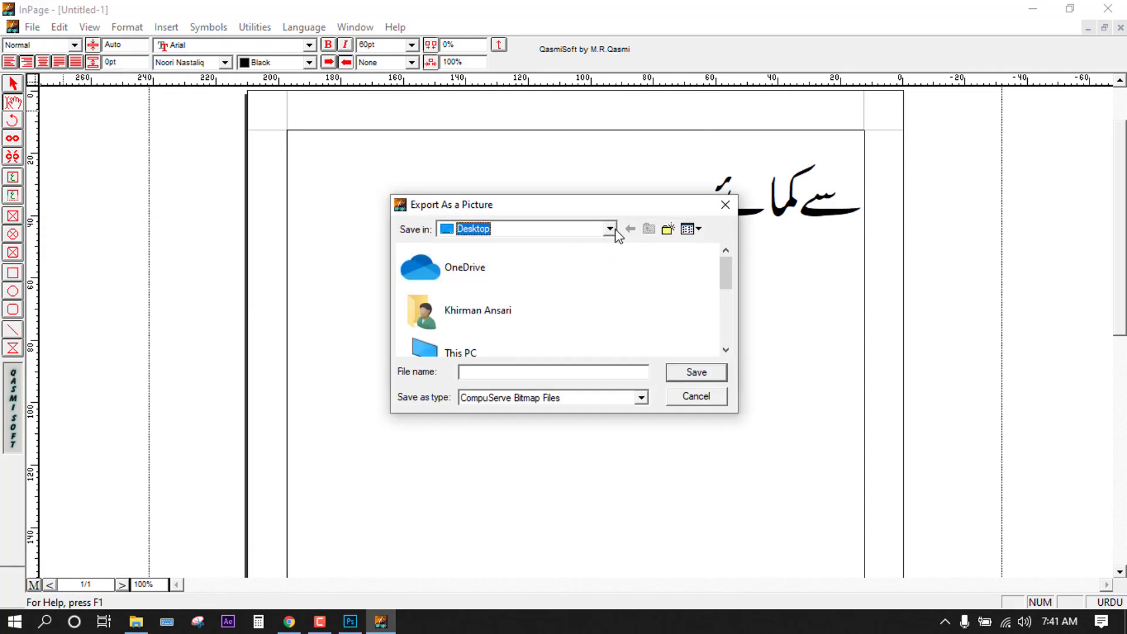
pyautogui.click(529, 229)
pyautogui.click(494, 377)
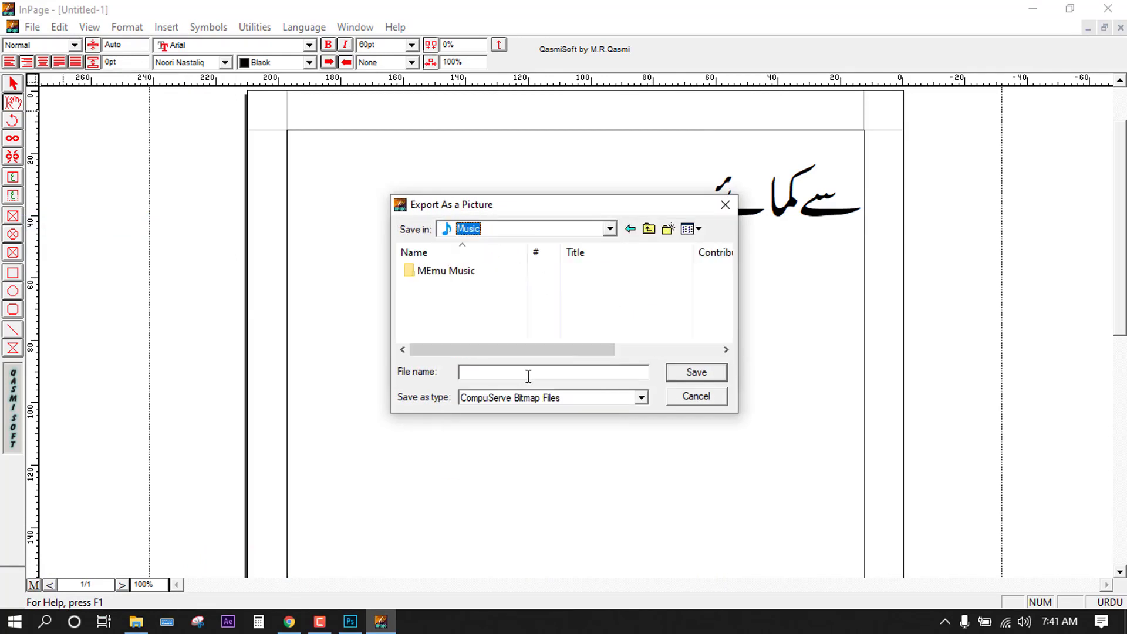
pyautogui.click(610, 228)
pyautogui.click(565, 246)
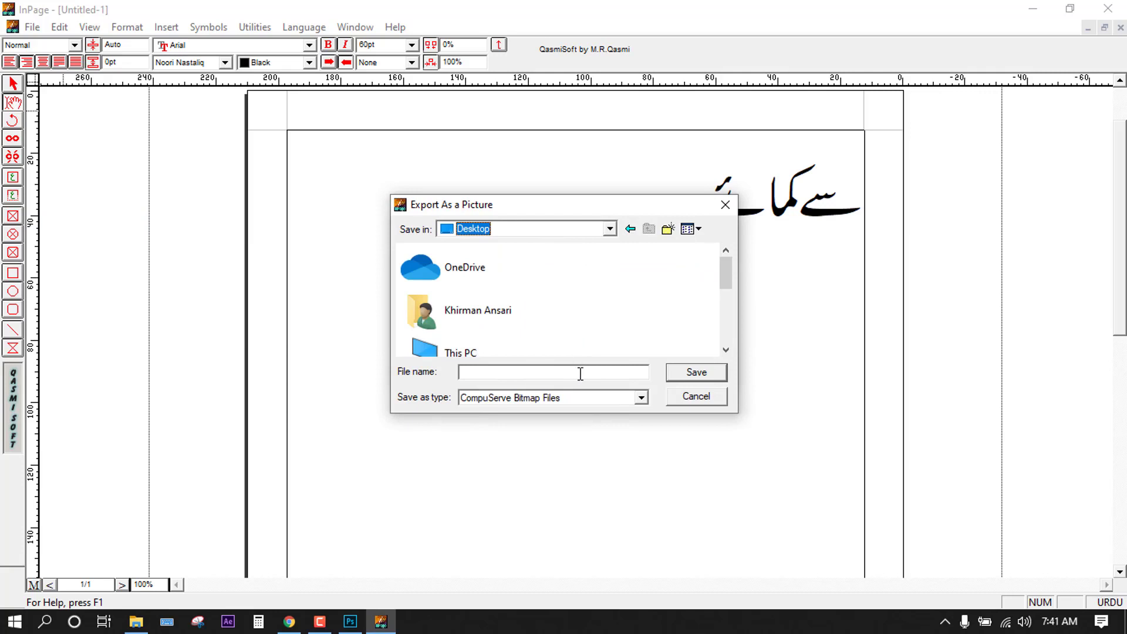
# Export the page as an Encapsulated PostScript file named 123, overwriting the existing file.
pyautogui.write('123')
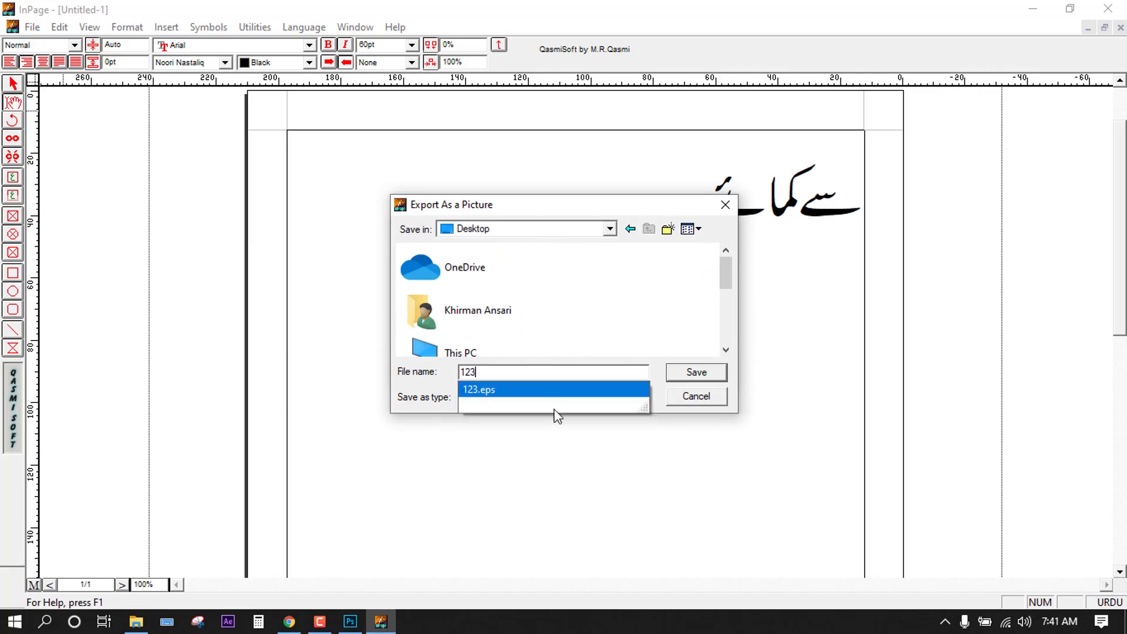
pyautogui.click(641, 399)
pyautogui.click(642, 398)
pyautogui.click(619, 422)
pyautogui.click(711, 378)
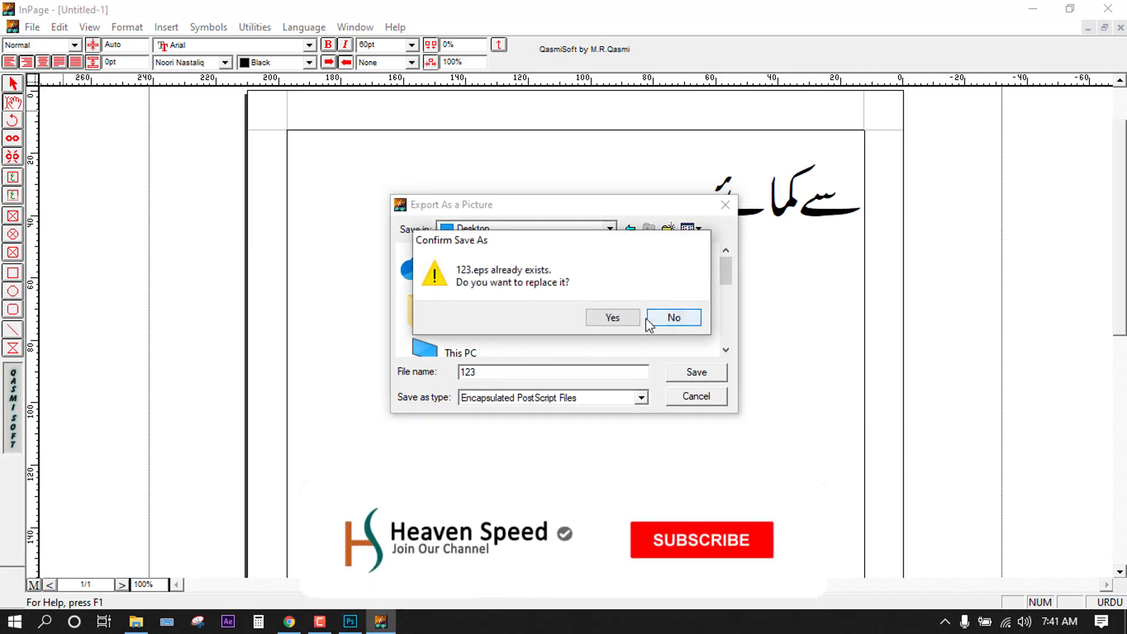
pyautogui.click(637, 317)
pyautogui.click(698, 260)
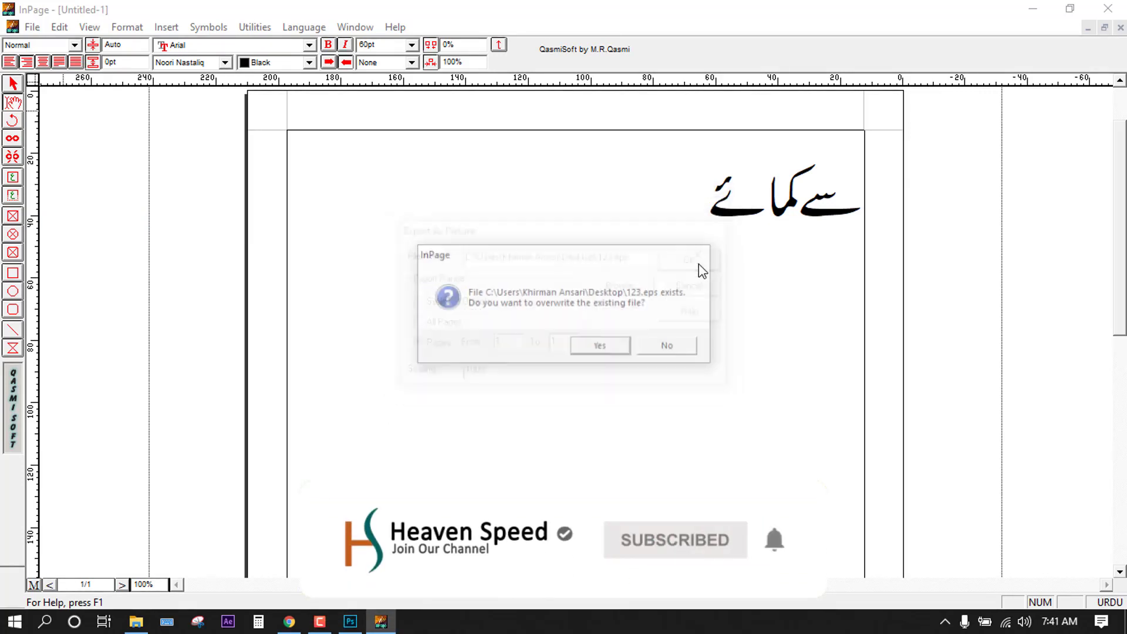
pyautogui.click(602, 344)
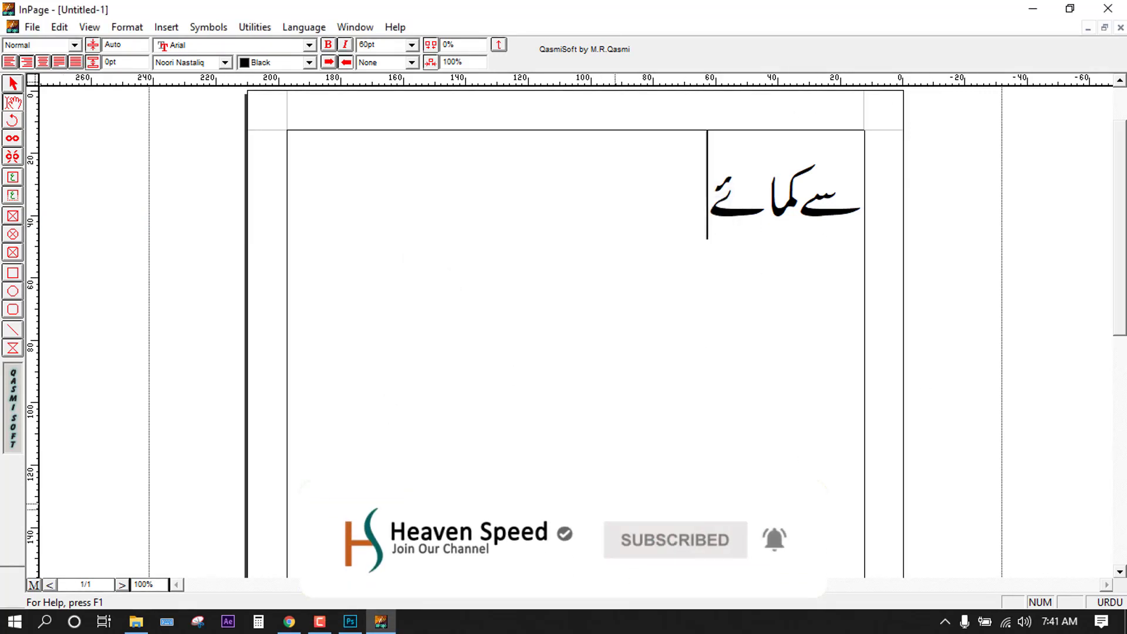
# Switch to Photoshop and open 123.eps from the Desktop, accepting the import settings.
pyautogui.click(350, 621)
pyautogui.click(44, 11)
pyautogui.click(64, 43)
pyautogui.click(409, 158)
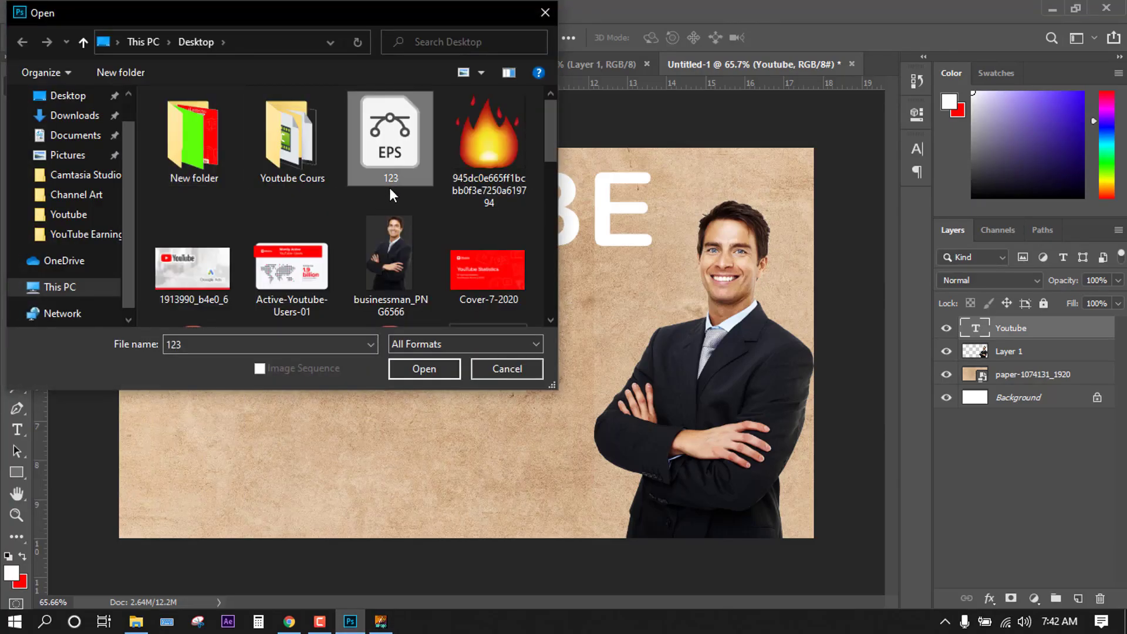
pyautogui.click(428, 370)
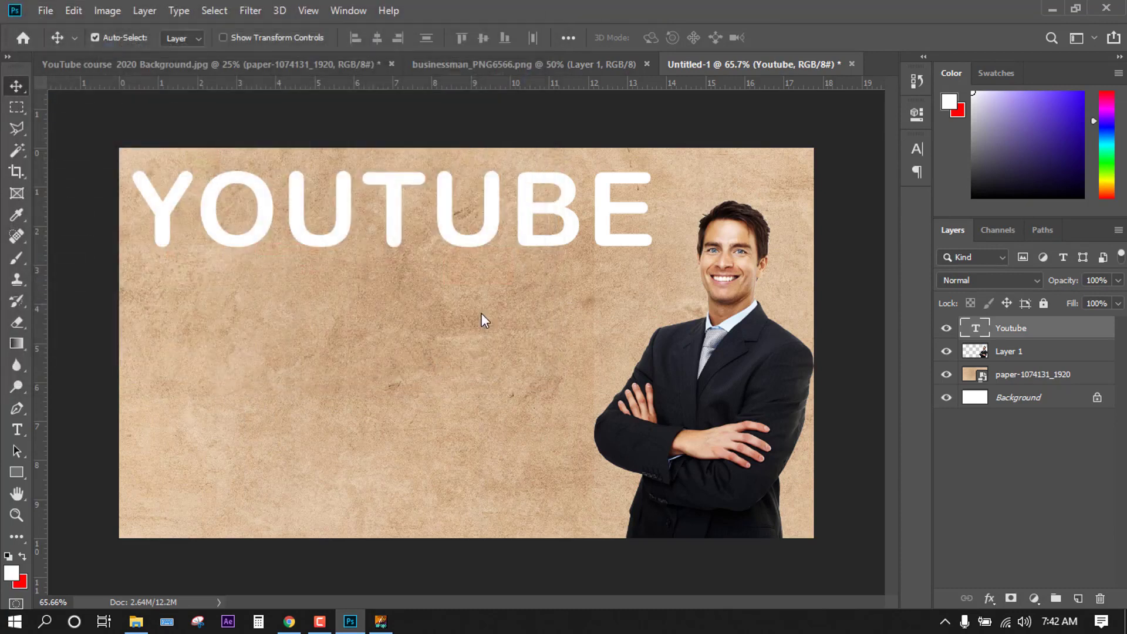
pyautogui.click(699, 154)
# Copy the Urdu text from 123.eps into the Untitled-1 document, then enlarge and center it below the "Youtube" title.
pyautogui.moveTo(555, 167); pyautogui.dragTo(482, 292)
pyautogui.moveTo(464, 353); pyautogui.dragTo(417, 355)
pyautogui.hotkey('ctrl', 't')
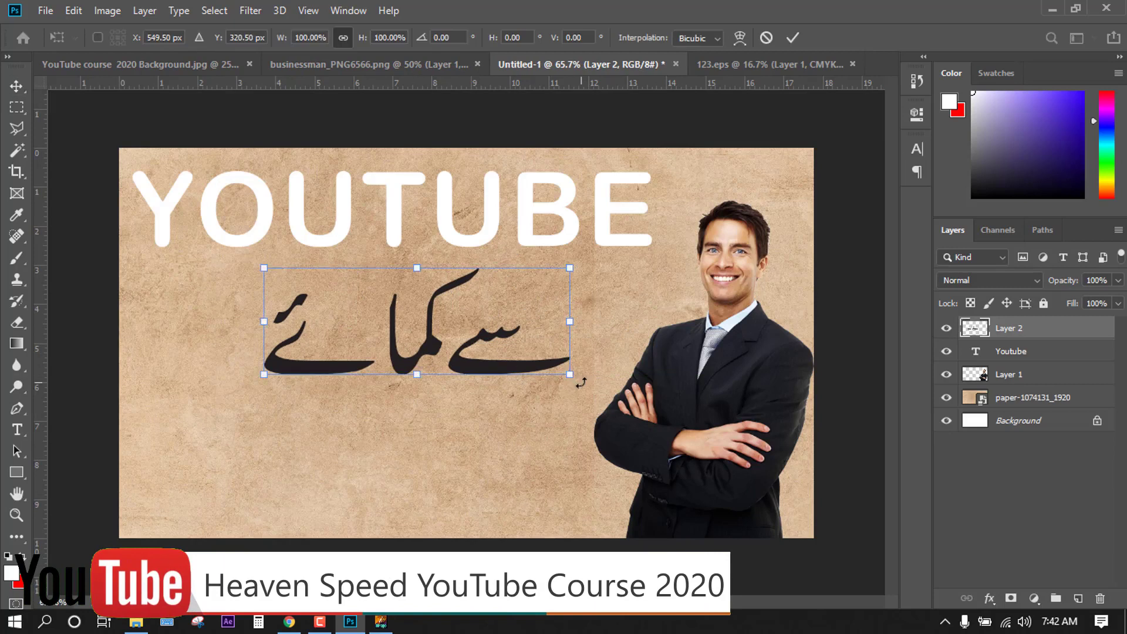
pyautogui.moveTo(571, 376); pyautogui.dragTo(628, 394)
pyautogui.moveTo(471, 376); pyautogui.dragTo(446, 377)
pyautogui.press('Return')
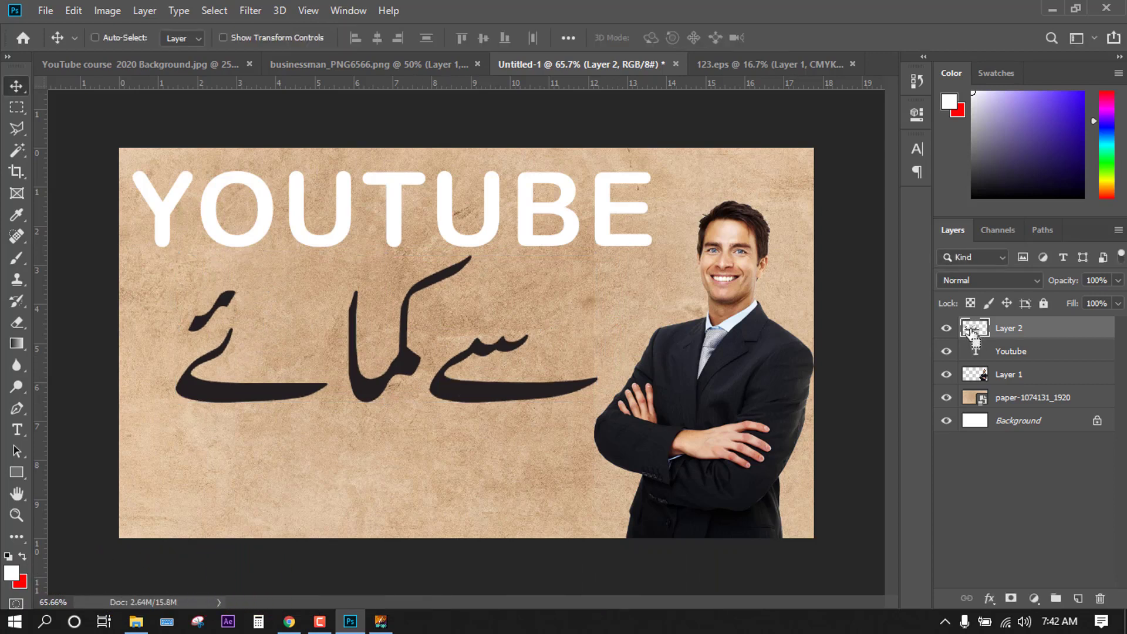
# Select the Urdu lettering's outline, fill it with the white foreground color and deselect.
pyautogui.keyDown('ctrl'); pyautogui.click(968, 332); pyautogui.keyUp('ctrl')
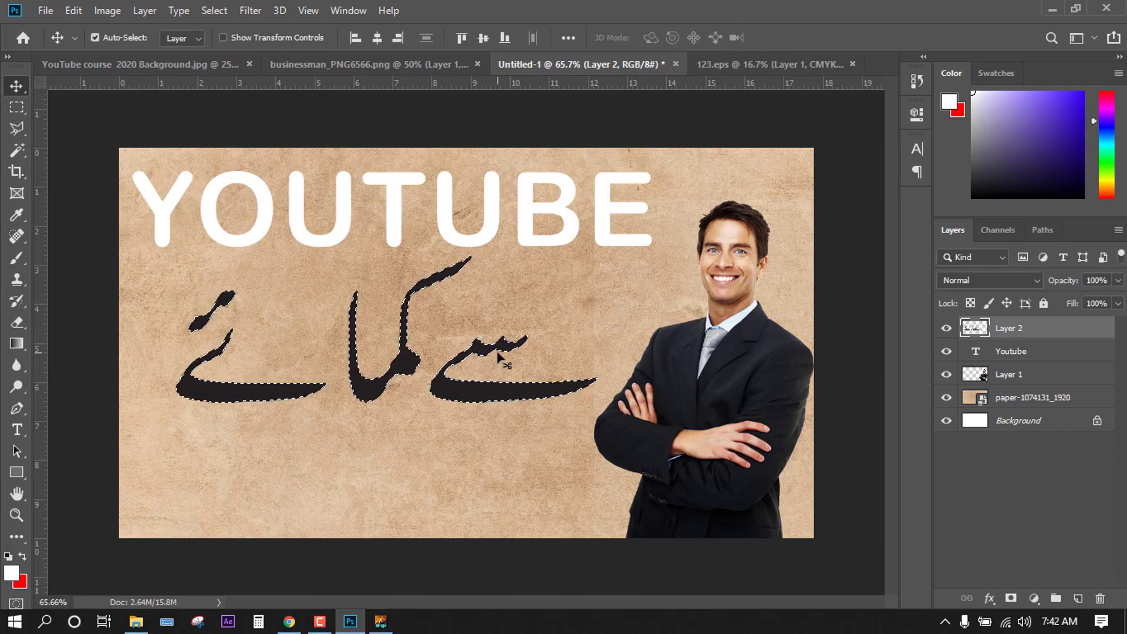
pyautogui.hotkey('alt', 'BackSpace')
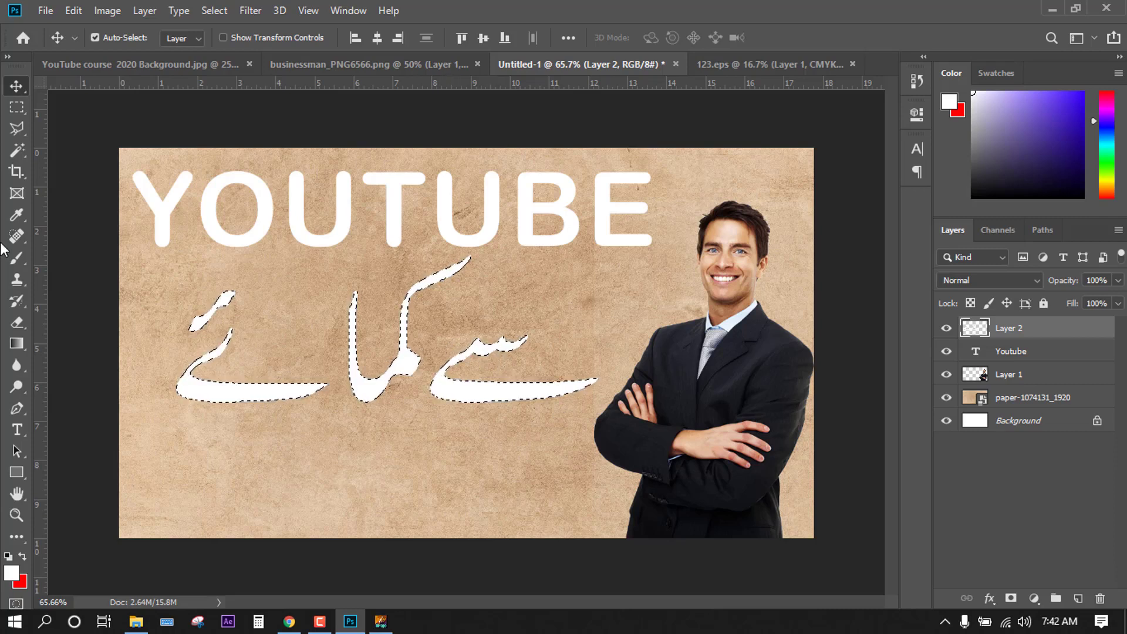
pyautogui.hotkey('ctrl', 'd')
pyautogui.press('ctrl')
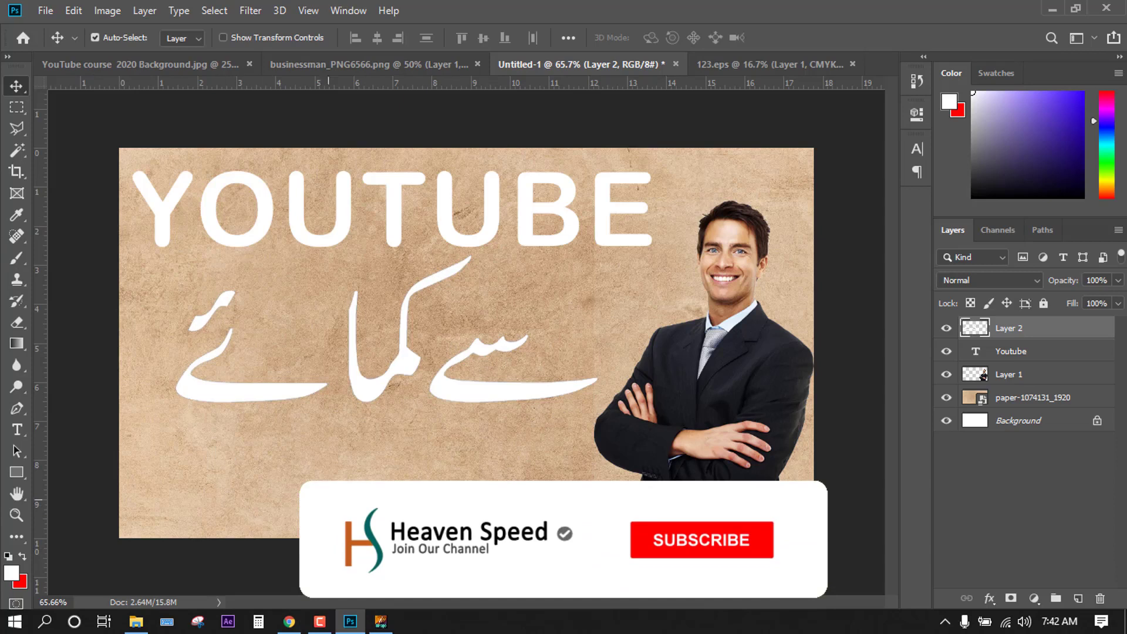
# Duplicate the "Youtube" title below the Urdu text and change the copy's wording to "100$".
pyautogui.click(300, 241)
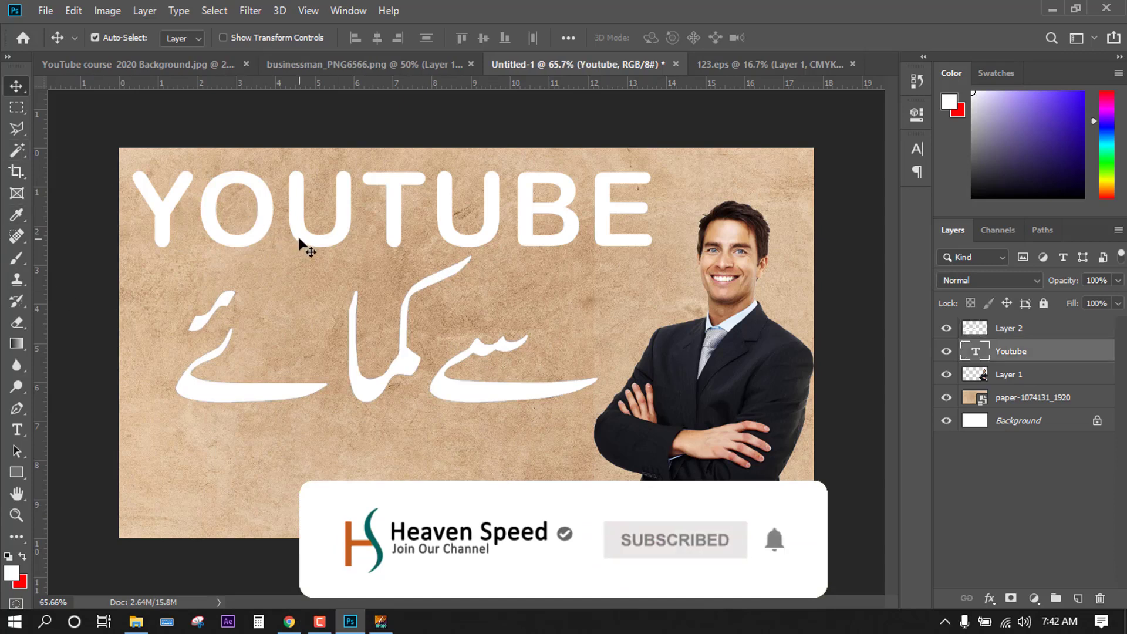
pyautogui.moveTo(299, 247); pyautogui.dragTo(300, 490)
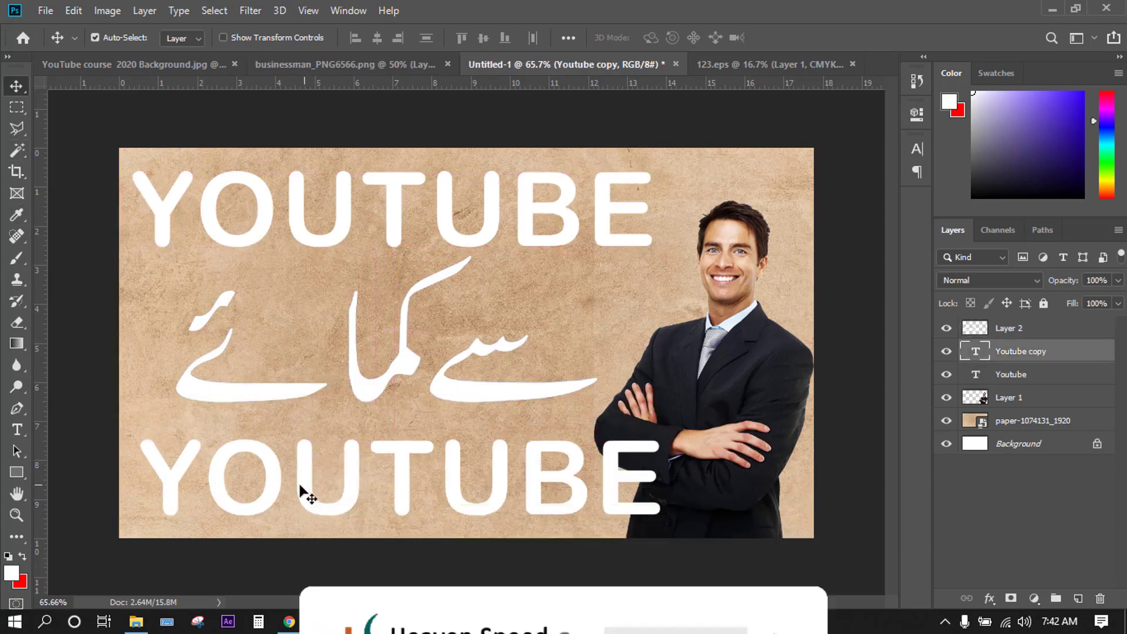
pyautogui.press('t')
pyautogui.doubleClick(312, 473)
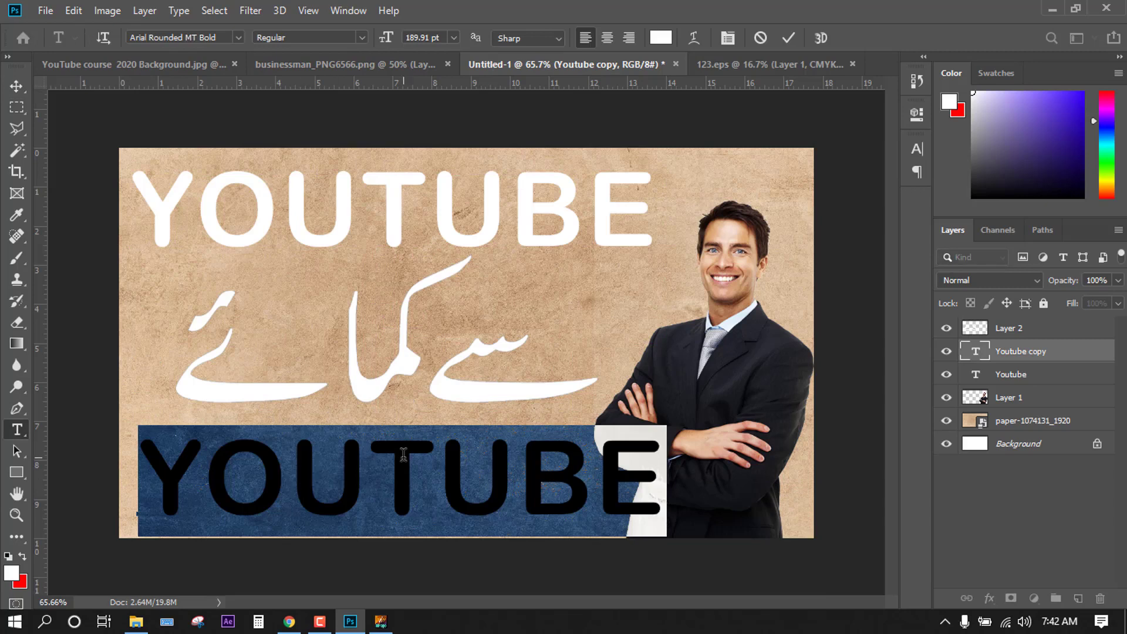
pyautogui.write('100')
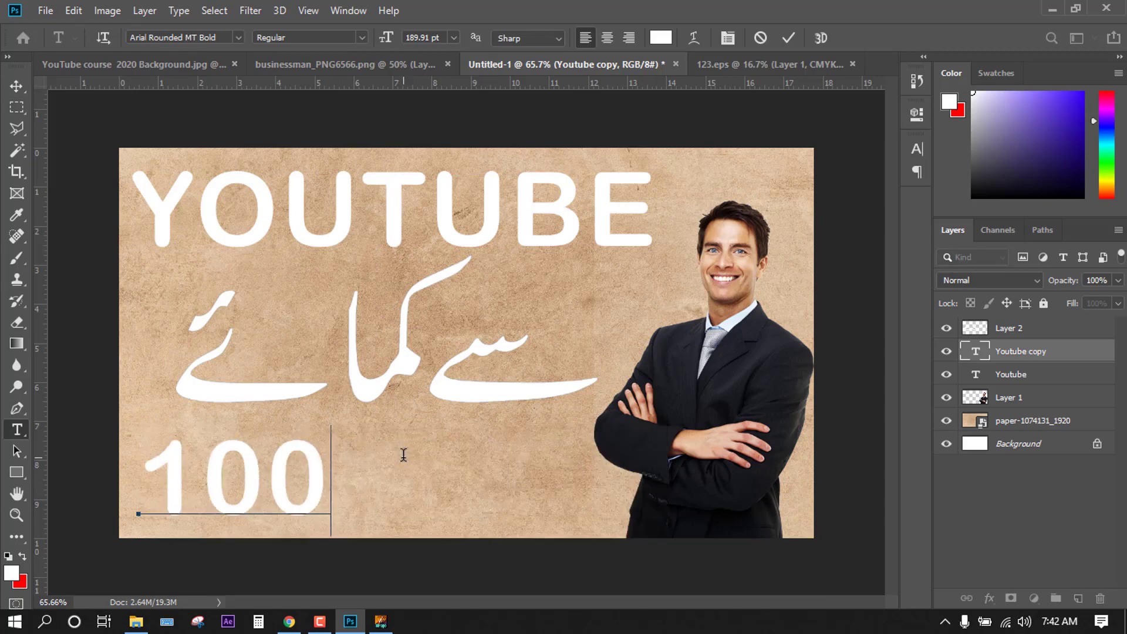
pyautogui.write('$')
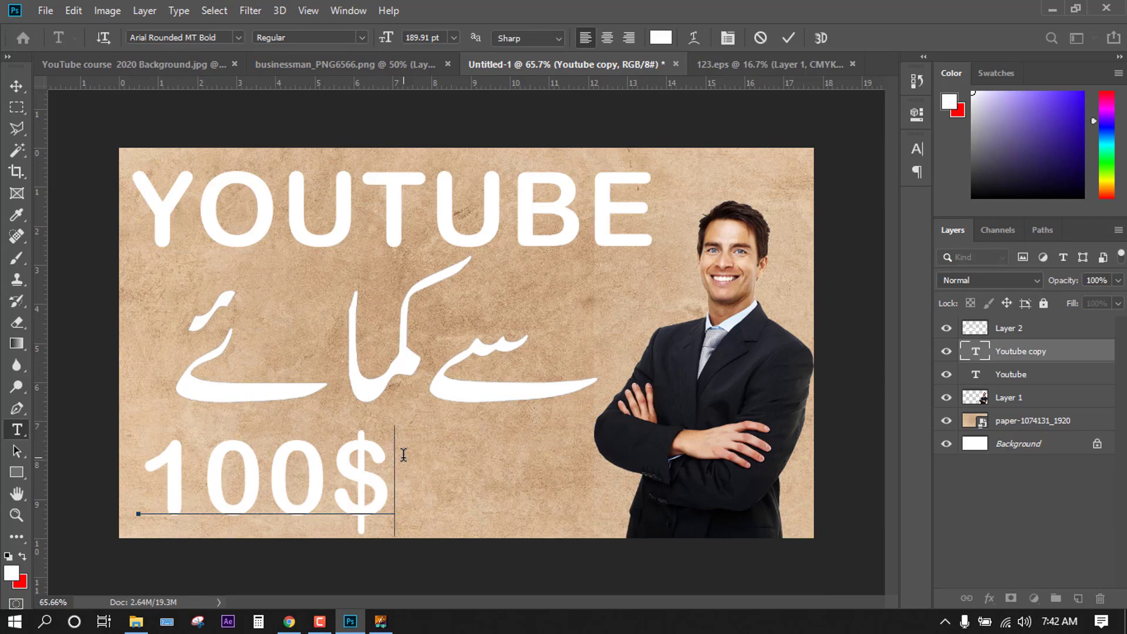
pyautogui.click(16, 86)
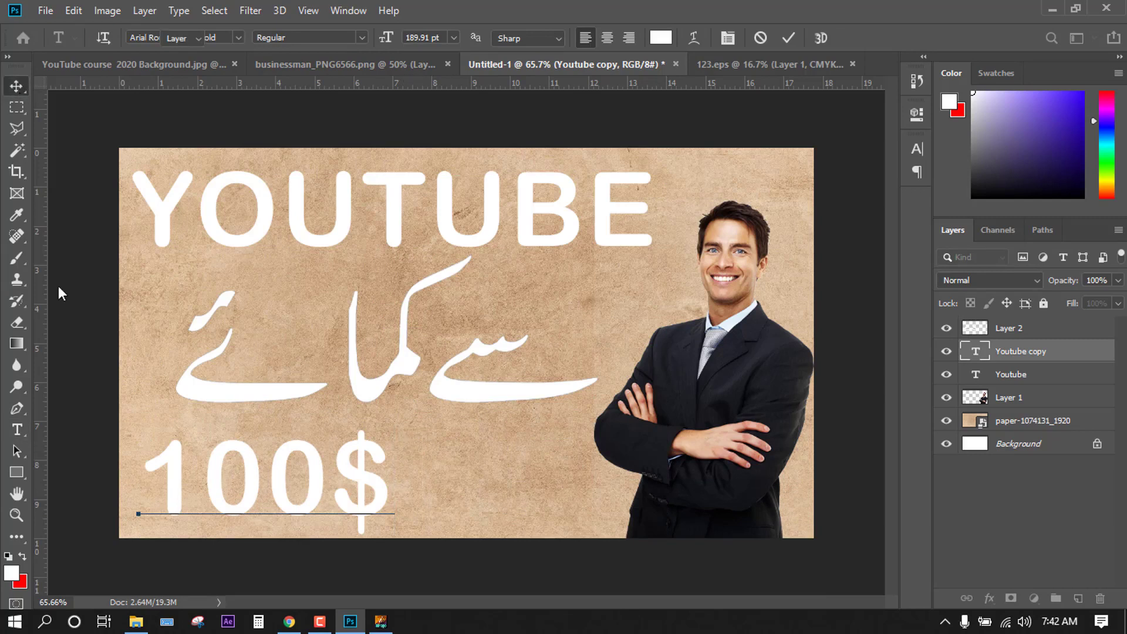
# Scale the Urdu lettering down to about 92% and reposition it between the "Youtube" and "100$" titles, just beside the businessman.
pyautogui.keyDown('ctrl'); pyautogui.click(306, 397); pyautogui.keyUp('ctrl')
pyautogui.hotkey('ctrl', 't')
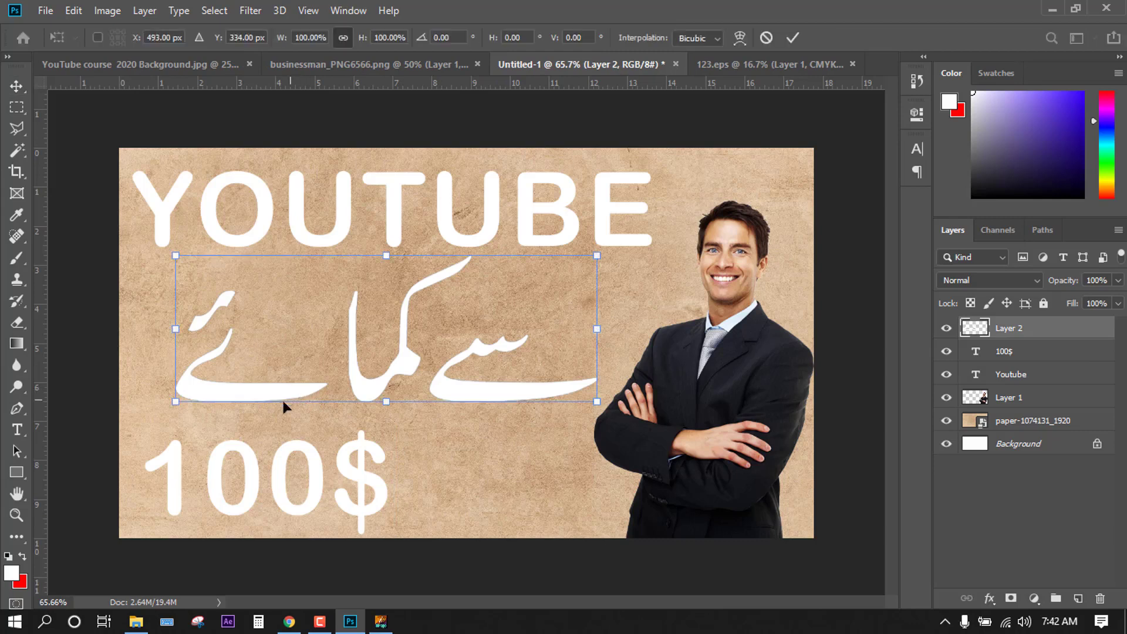
pyautogui.moveTo(180, 405); pyautogui.dragTo(319, 367)
pyautogui.moveTo(458, 364); pyautogui.dragTo(464, 364)
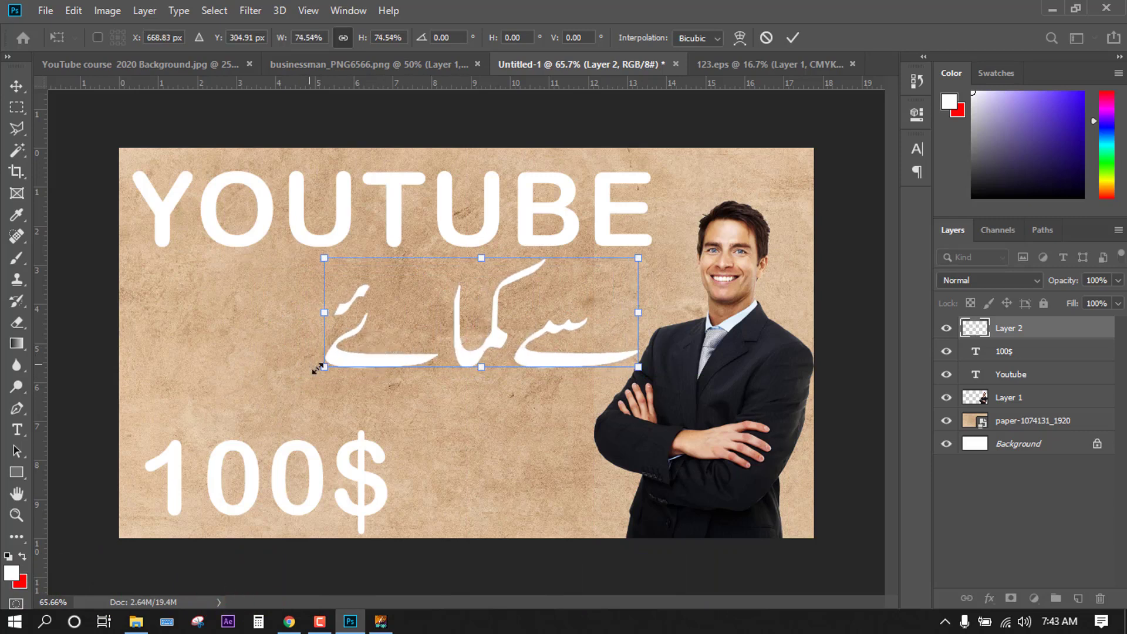
pyautogui.moveTo(322, 368); pyautogui.dragTo(286, 382)
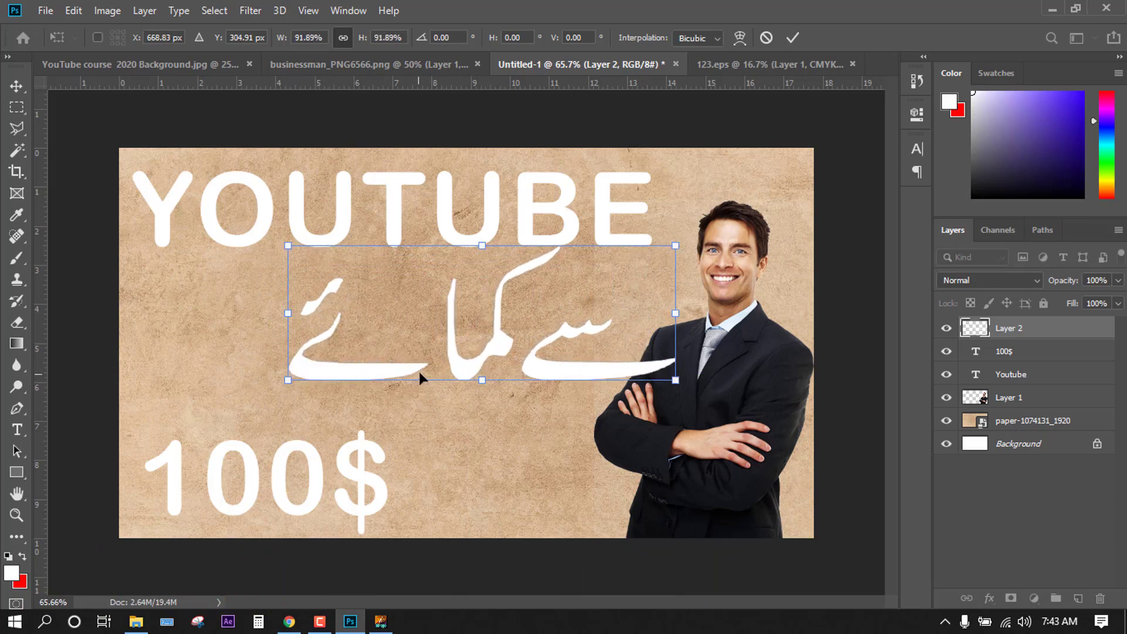
pyautogui.moveTo(433, 370)
pyautogui.mouseDown()
pyautogui.moveTo(424, 352)
pyautogui.moveTo(416, 376)
pyautogui.mouseUp()
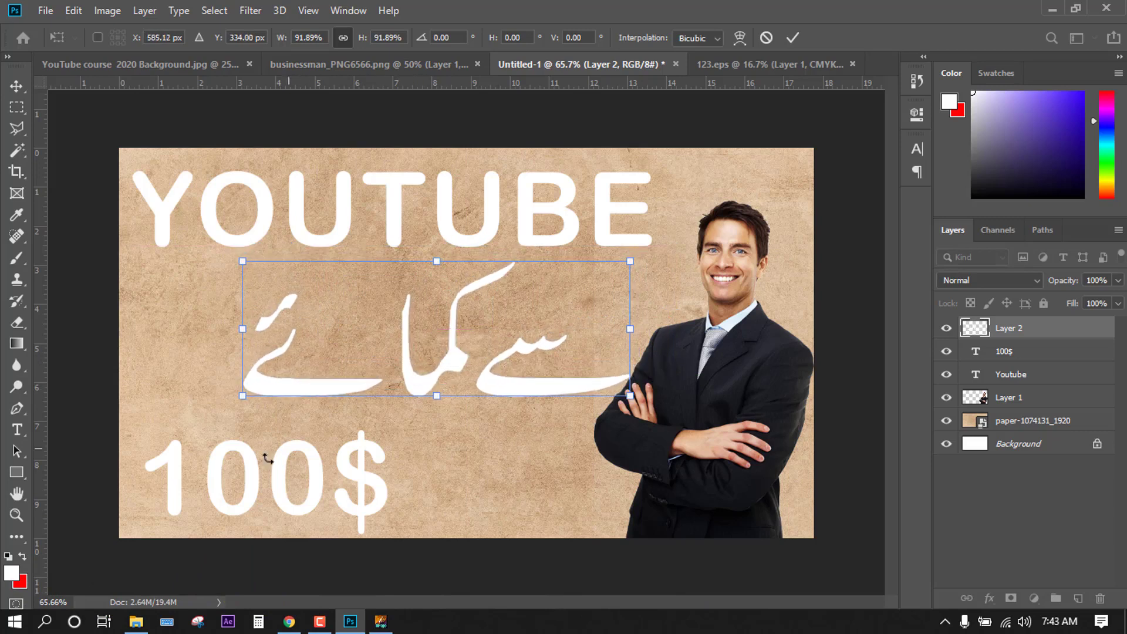
pyautogui.press('Return')
pyautogui.moveTo(516, 390); pyautogui.dragTo(507, 388)
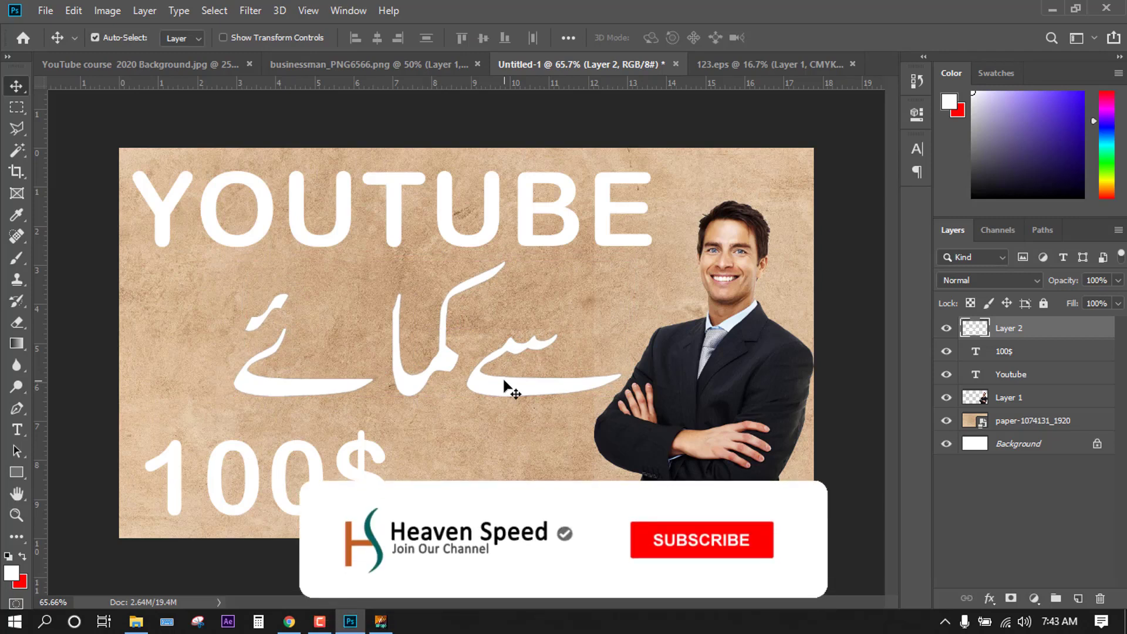
# Start saving the document under a new name and choose the root of the F: drive as the destination.
pyautogui.click(52, 13)
pyautogui.click(112, 197)
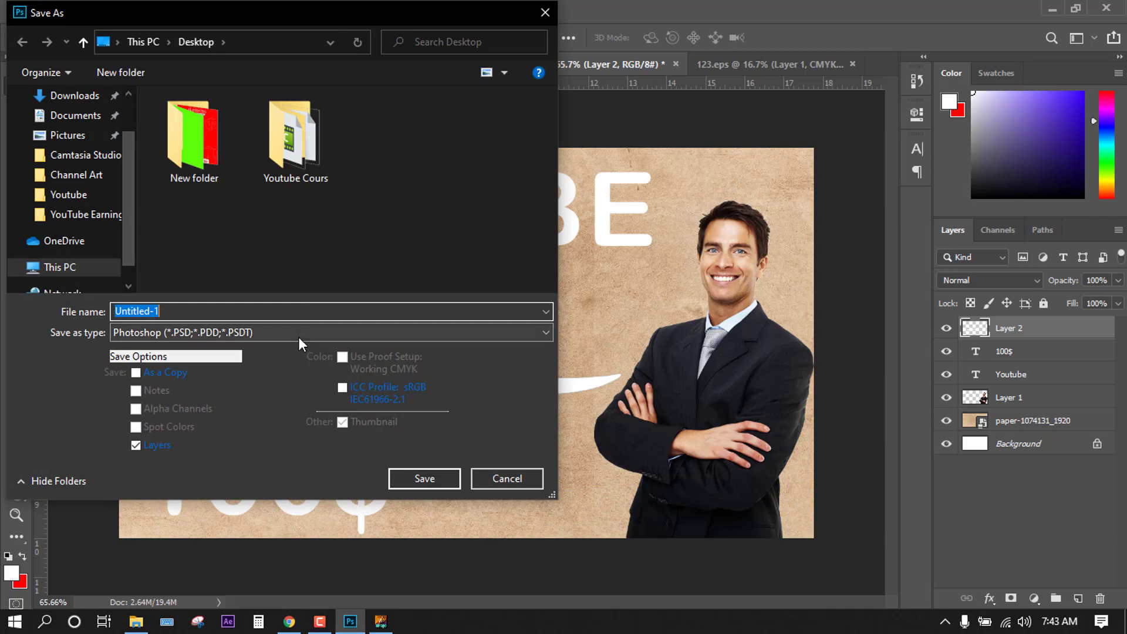
pyautogui.scroll(3, 73, 141)
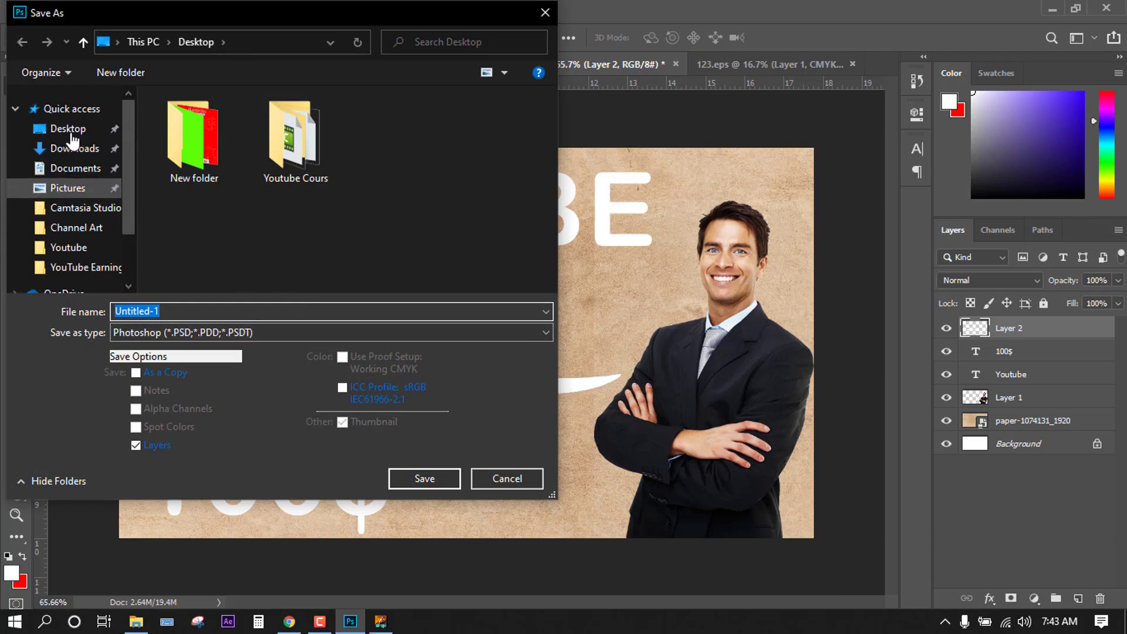
pyautogui.scroll(-2, 76, 258)
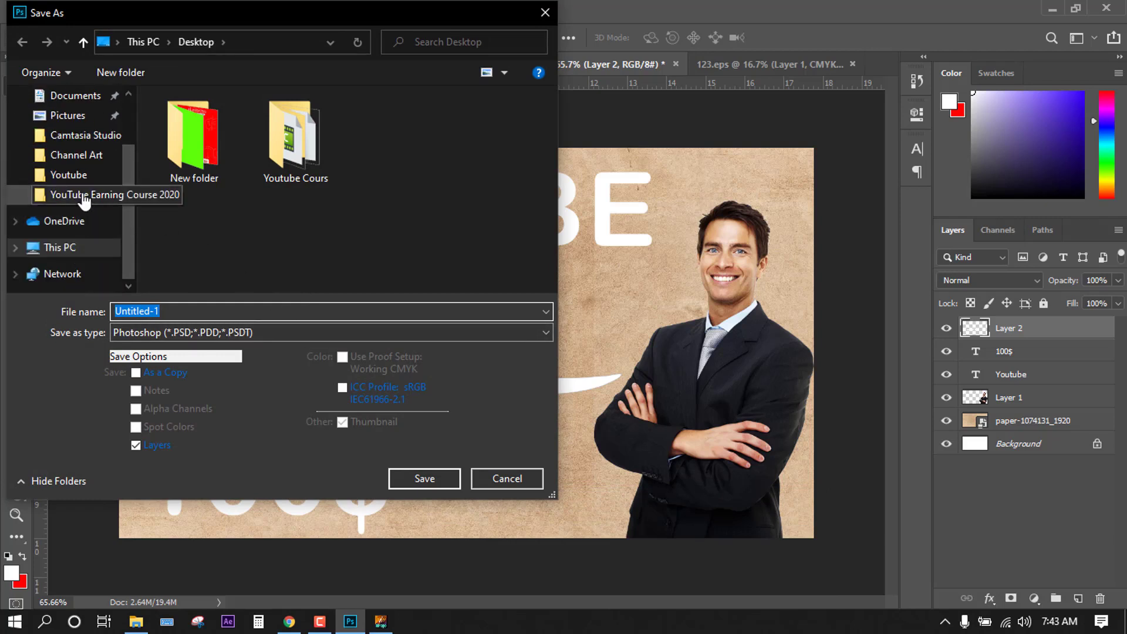
pyautogui.click(79, 248)
pyautogui.scroll(-3, 270, 235)
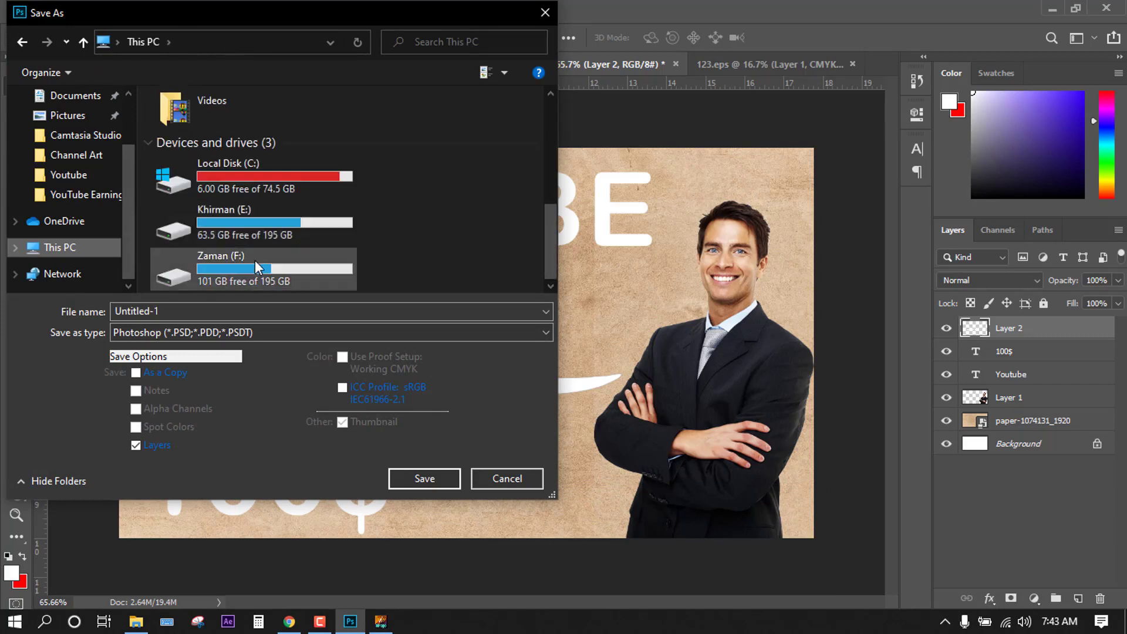
pyautogui.doubleClick(255, 259)
pyautogui.scroll(-3, 402, 250)
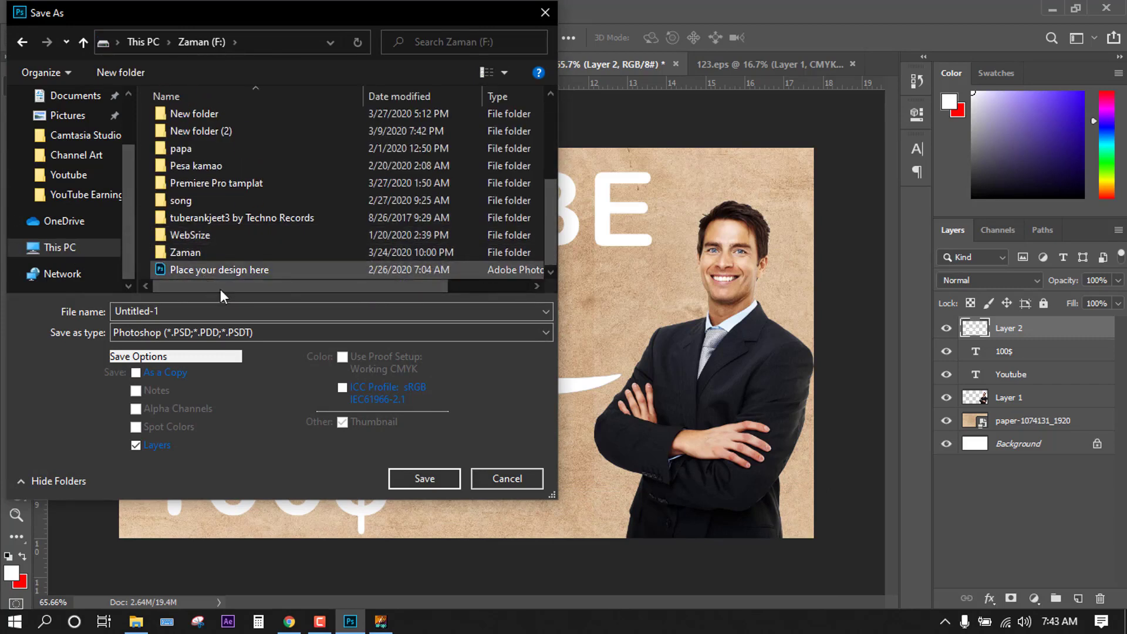
# Name the file youtube and save it as a JPEG with quality 8 (High) and Baseline ("Standard") format.
pyautogui.click(248, 308)
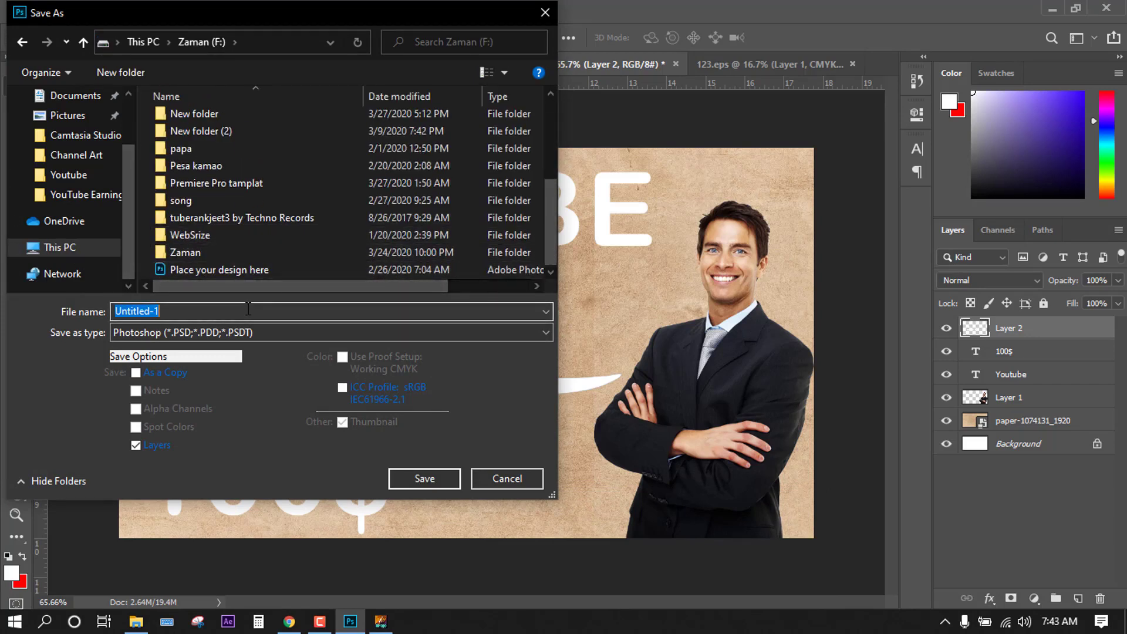
pyautogui.write('youtube')
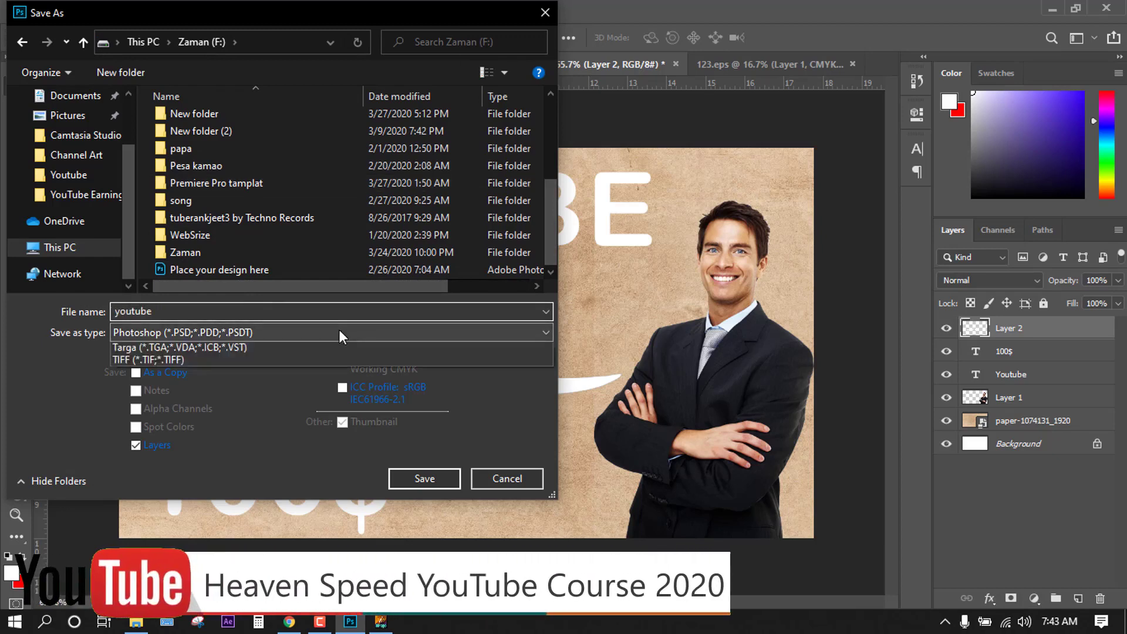
pyautogui.click(340, 330)
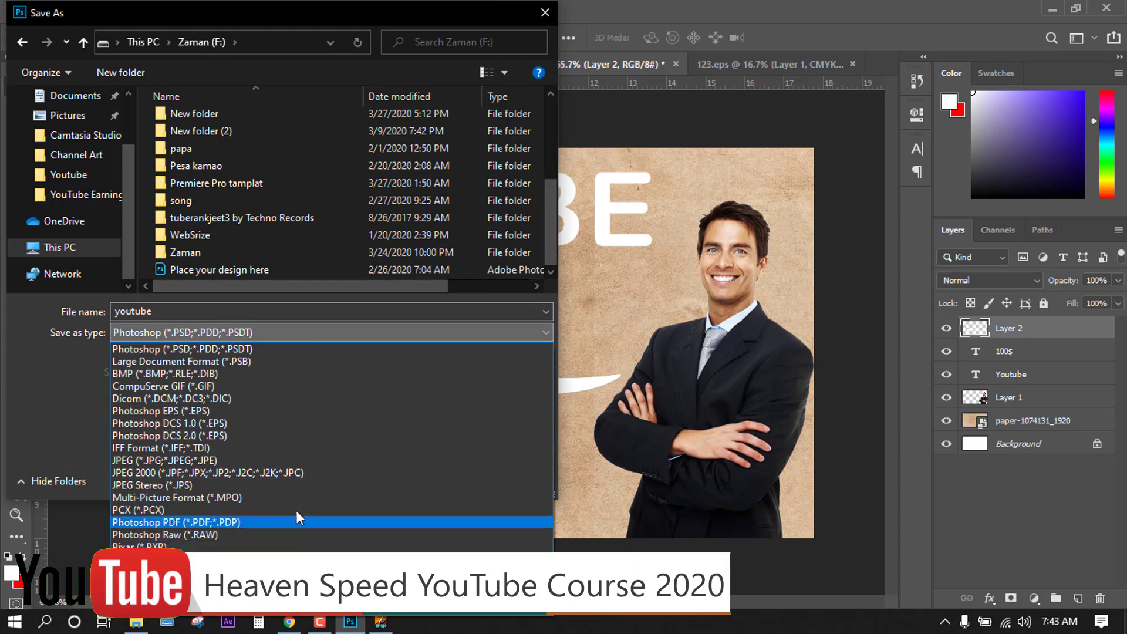
pyautogui.click(303, 461)
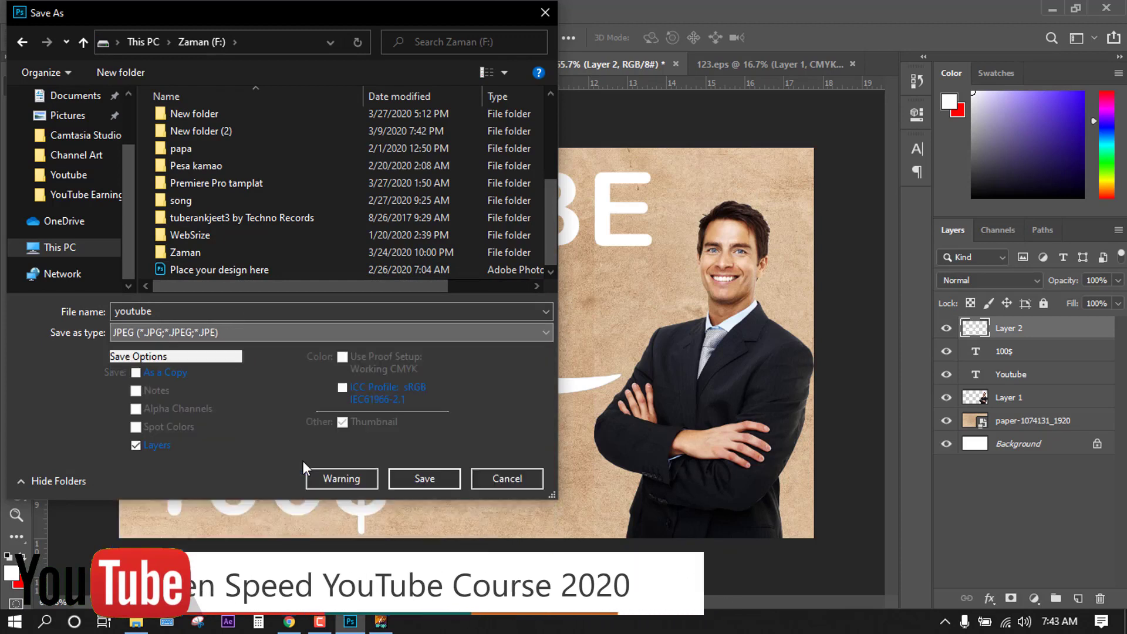
pyautogui.click(411, 476)
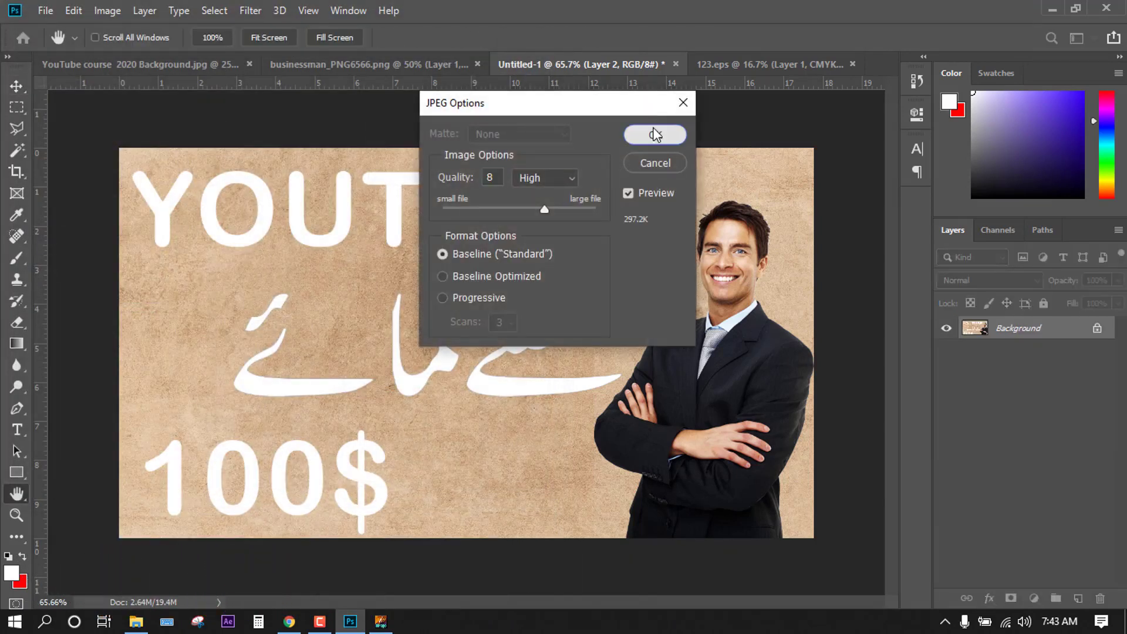
pyautogui.click(652, 134)
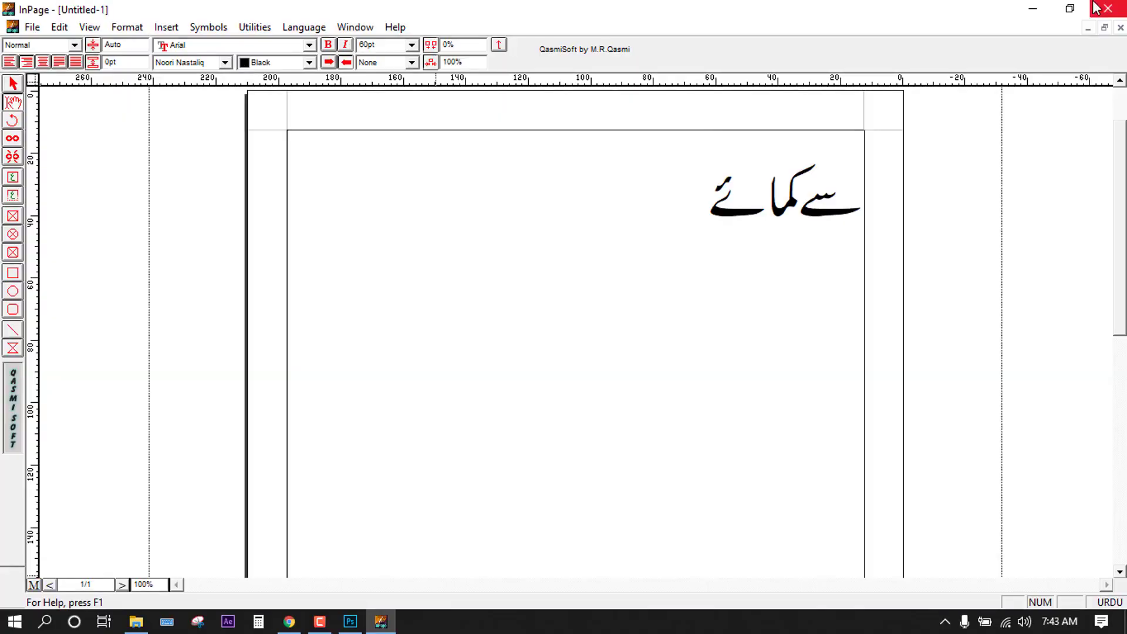
# Minimize the open windows, browse to the F: drive in File Explorer and open the exported youtube image in Photos.
pyautogui.click(1032, 9)
pyautogui.doubleClick(31, 104)
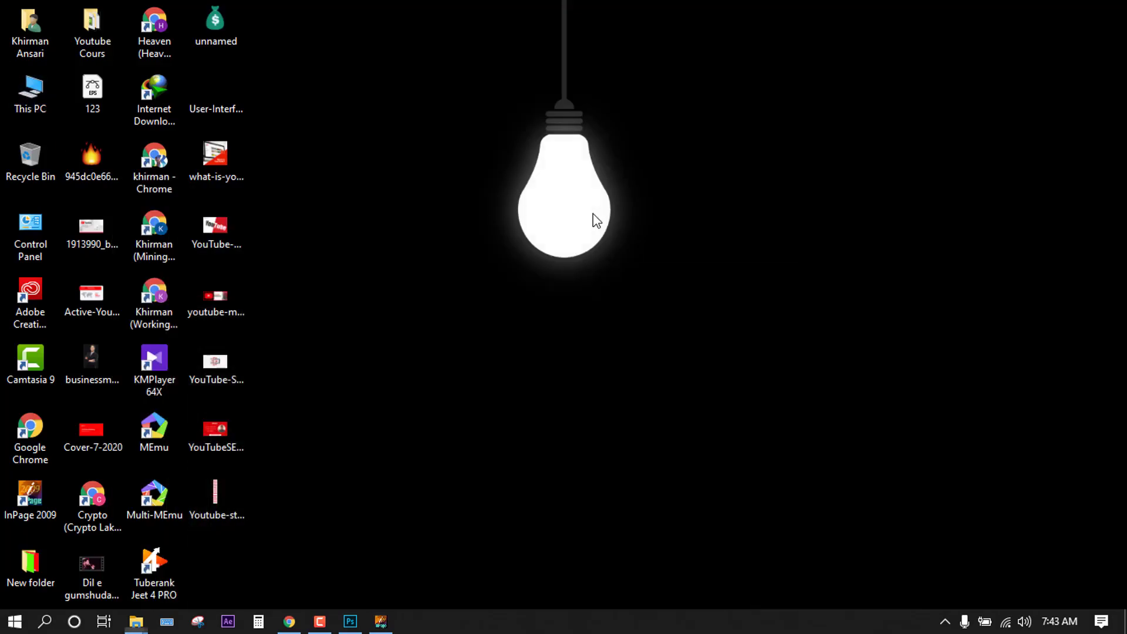
pyautogui.click(830, 367)
pyautogui.doubleClick(829, 367)
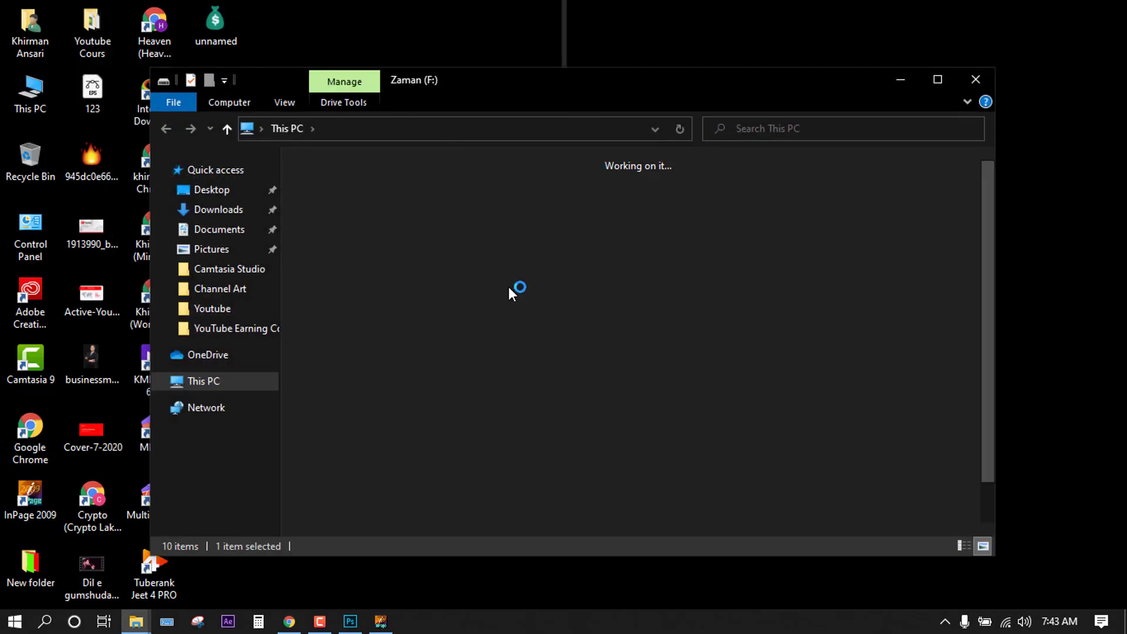
pyautogui.click(623, 484)
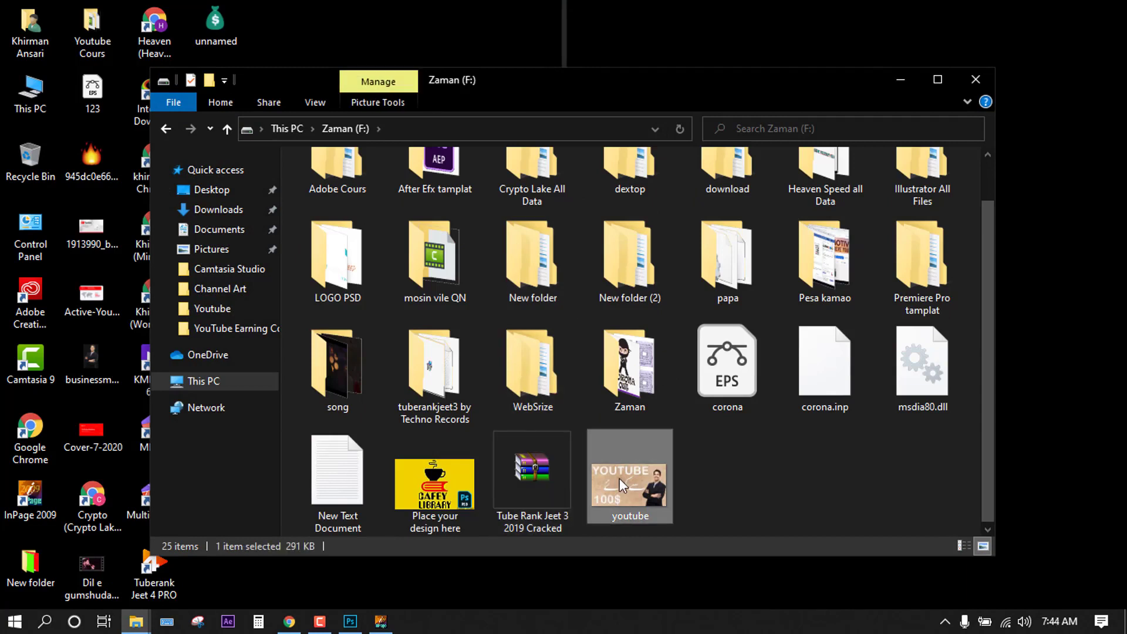
pyautogui.doubleClick(622, 485)
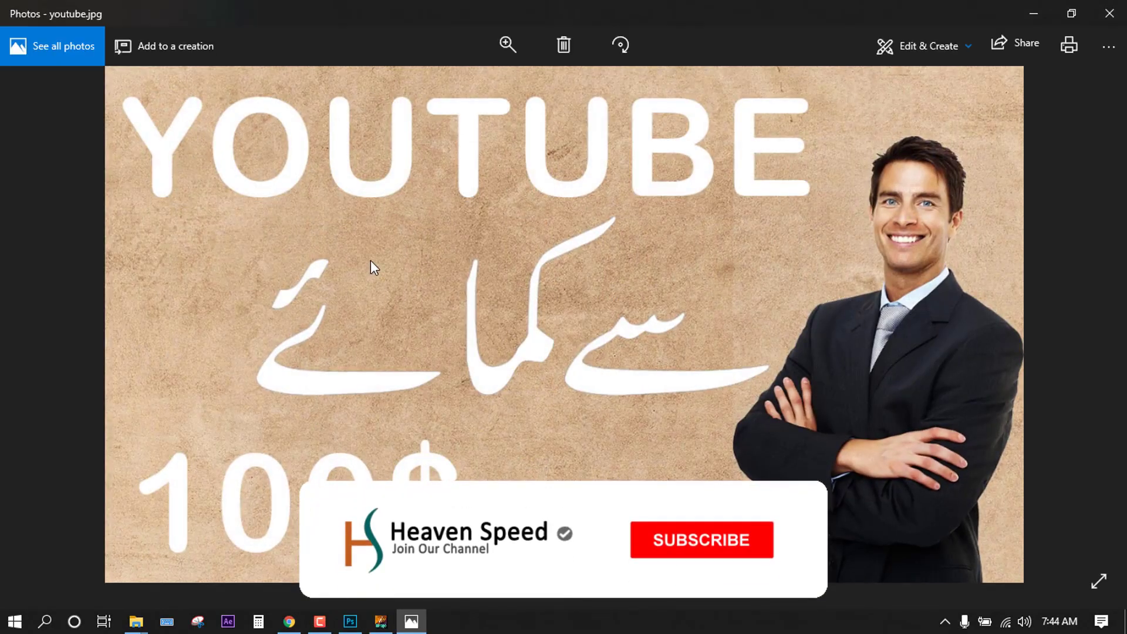